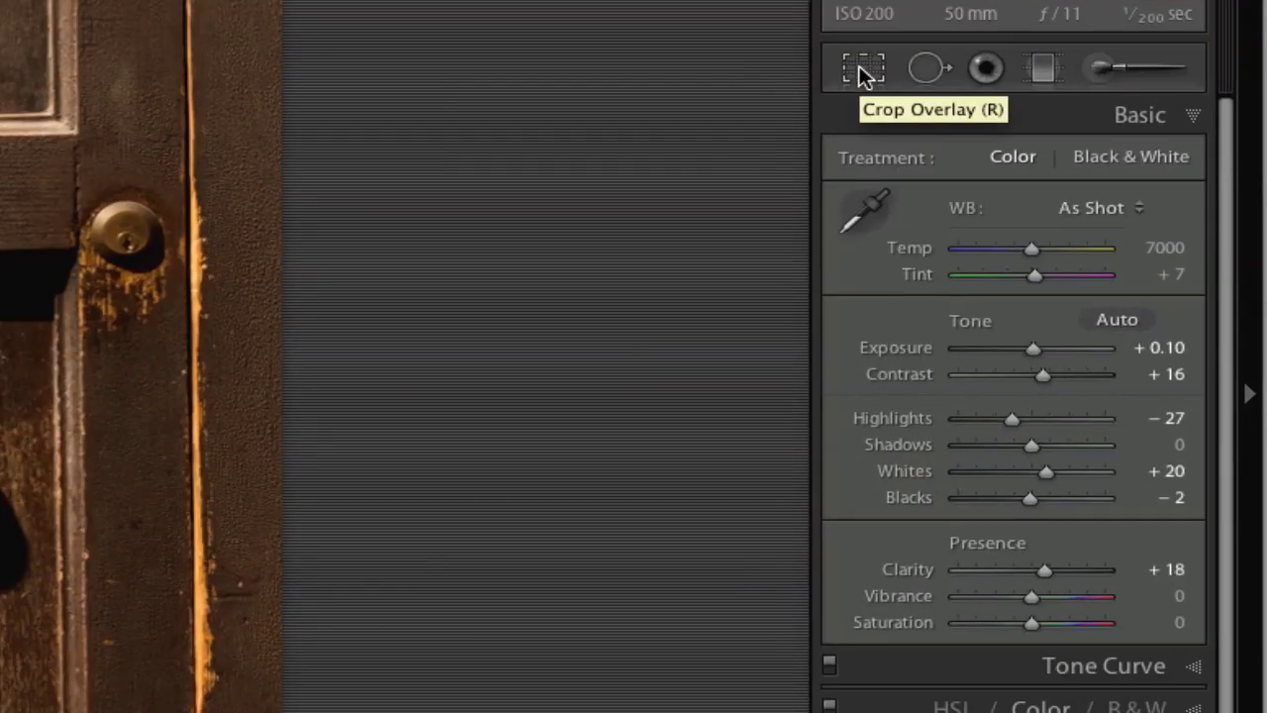
Enter crop mode on the door photo and straighten it to a 0.40° angle.
click(863, 69)
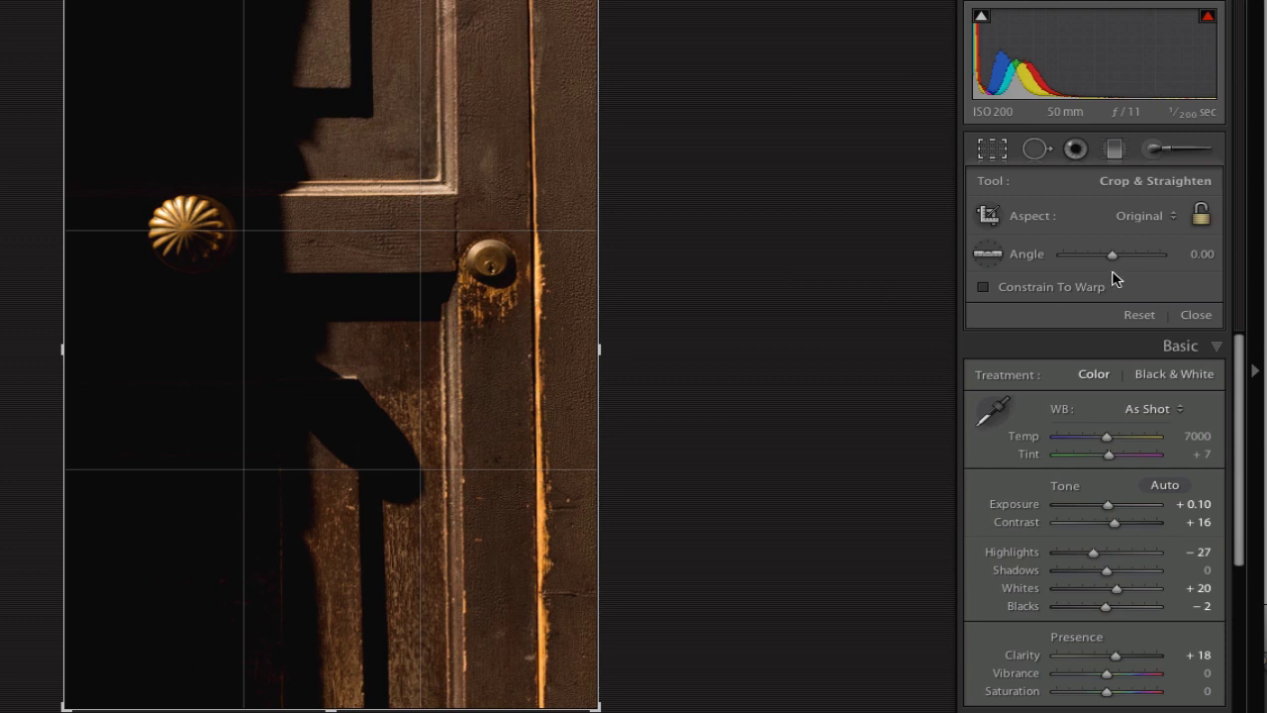
click(1187, 256)
text(0.1)
key(Return)
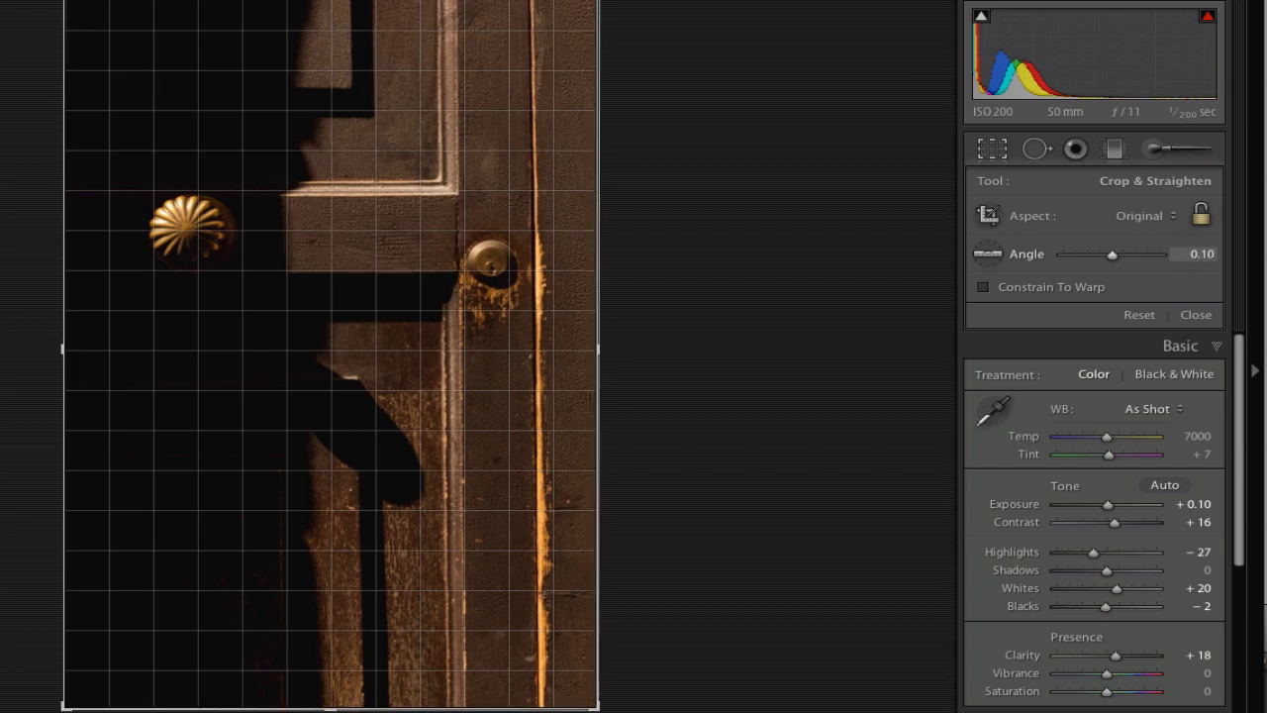
key(Up)
key(Up)
key(Up)
key(Up)
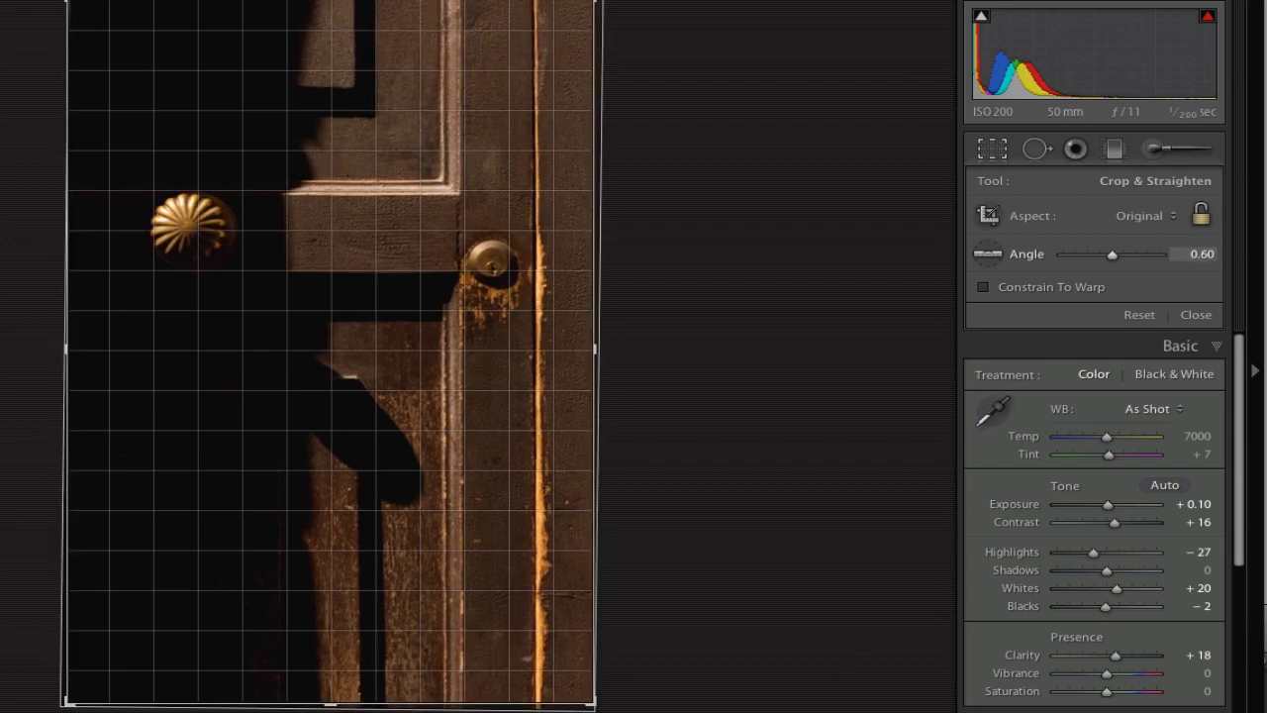
key(Up)
key(Up)
key(Up)
key(Up)
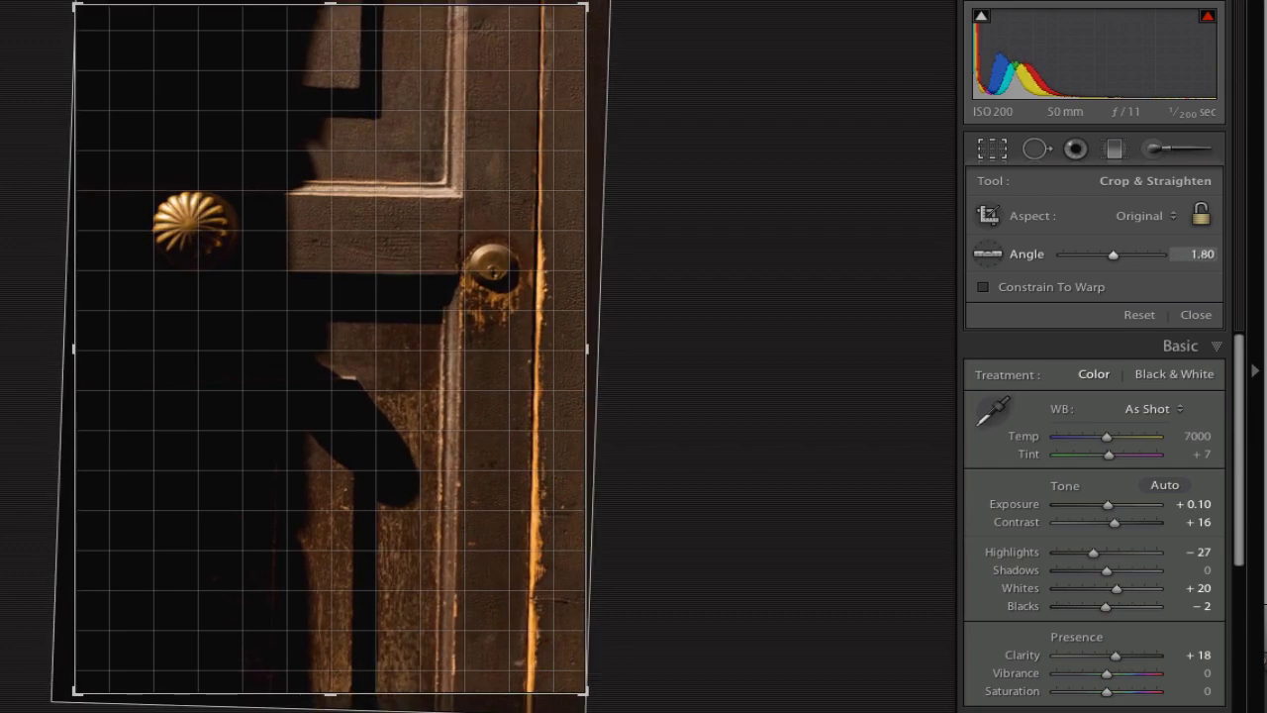
key(Down)
key(Down)
key(Down)
key(Down)
key(Down)
key(Down)
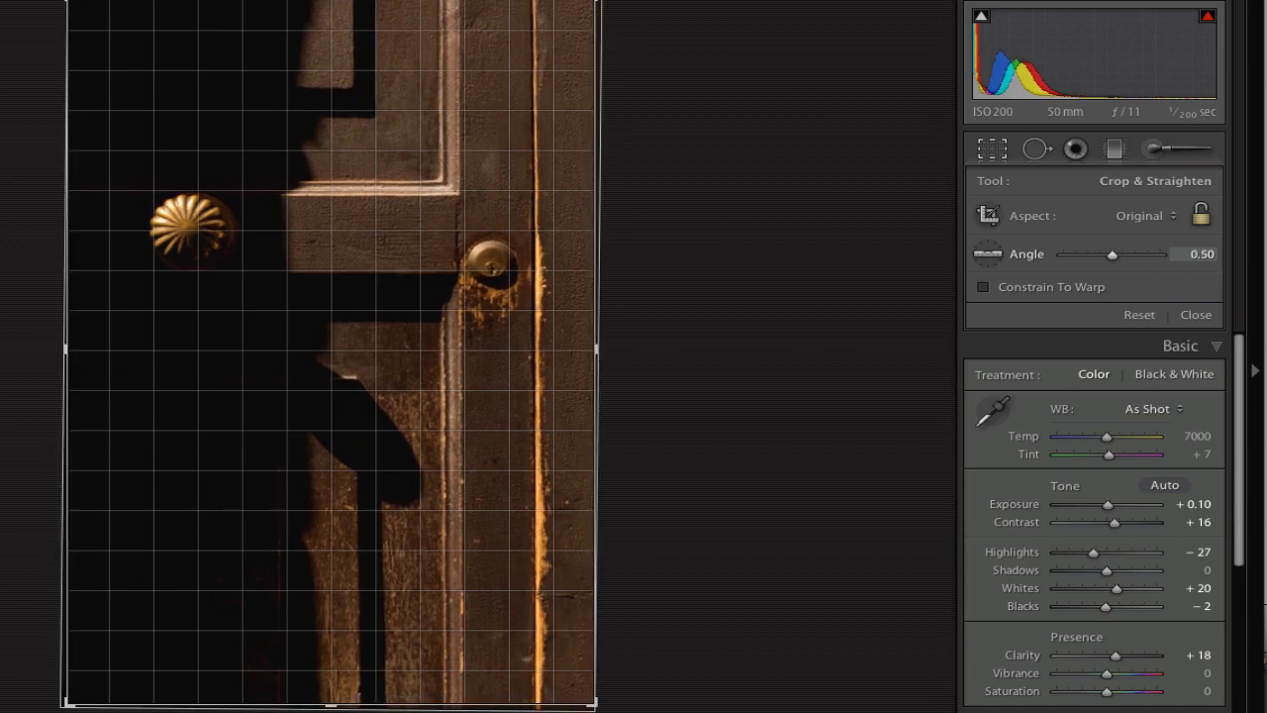
key(Down)
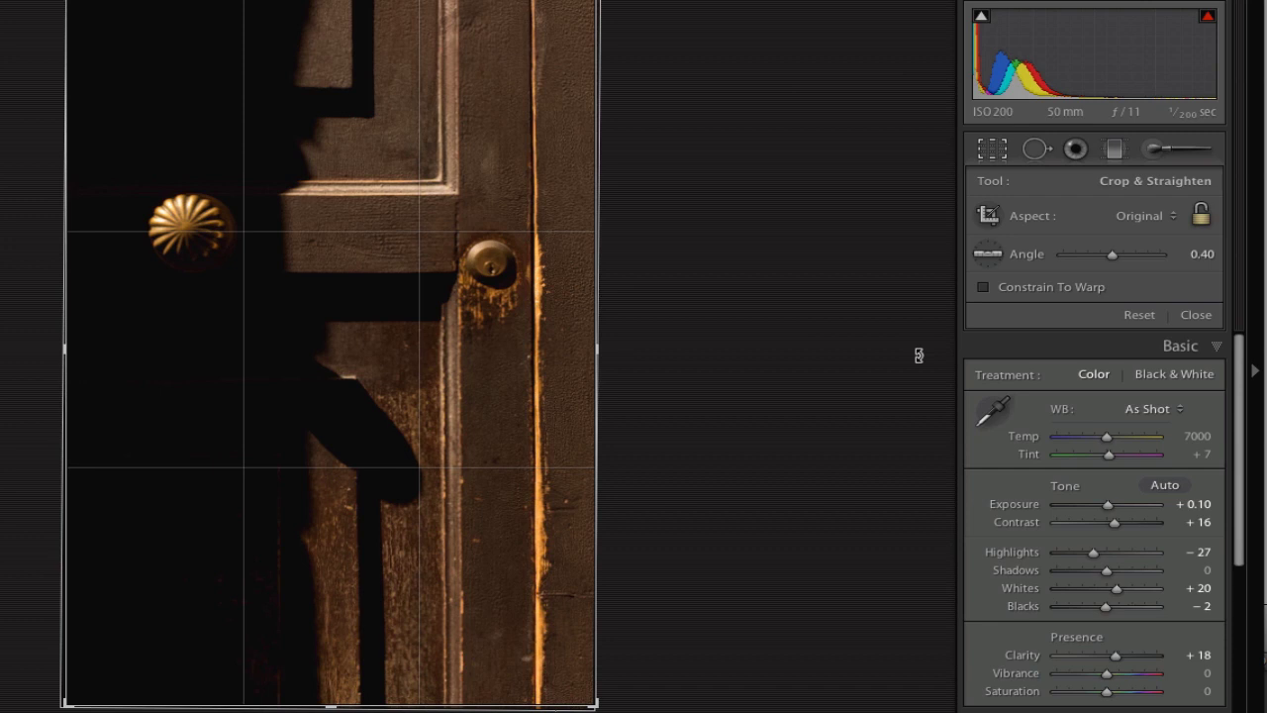
Expand Lens Corrections and show its Profile settings with the Canon lens profile enabled.
drag(1240, 426, 1246, 594)
click(1220, 579)
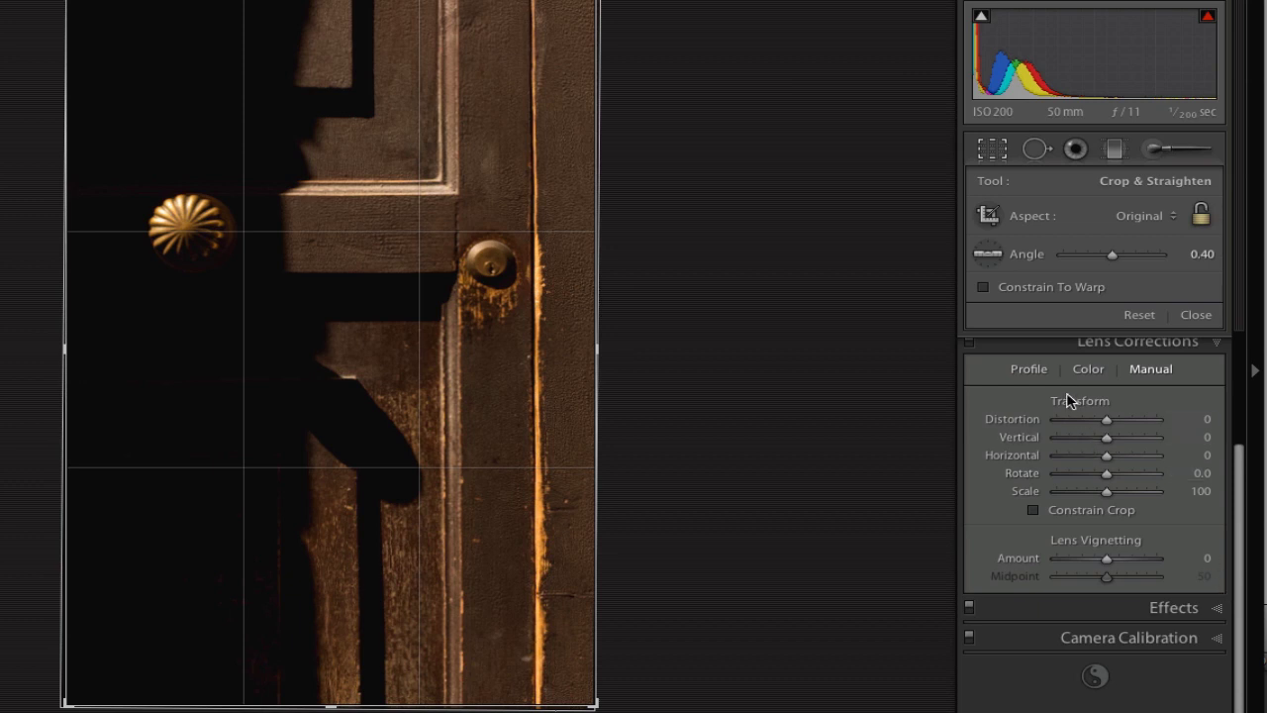
click(1034, 371)
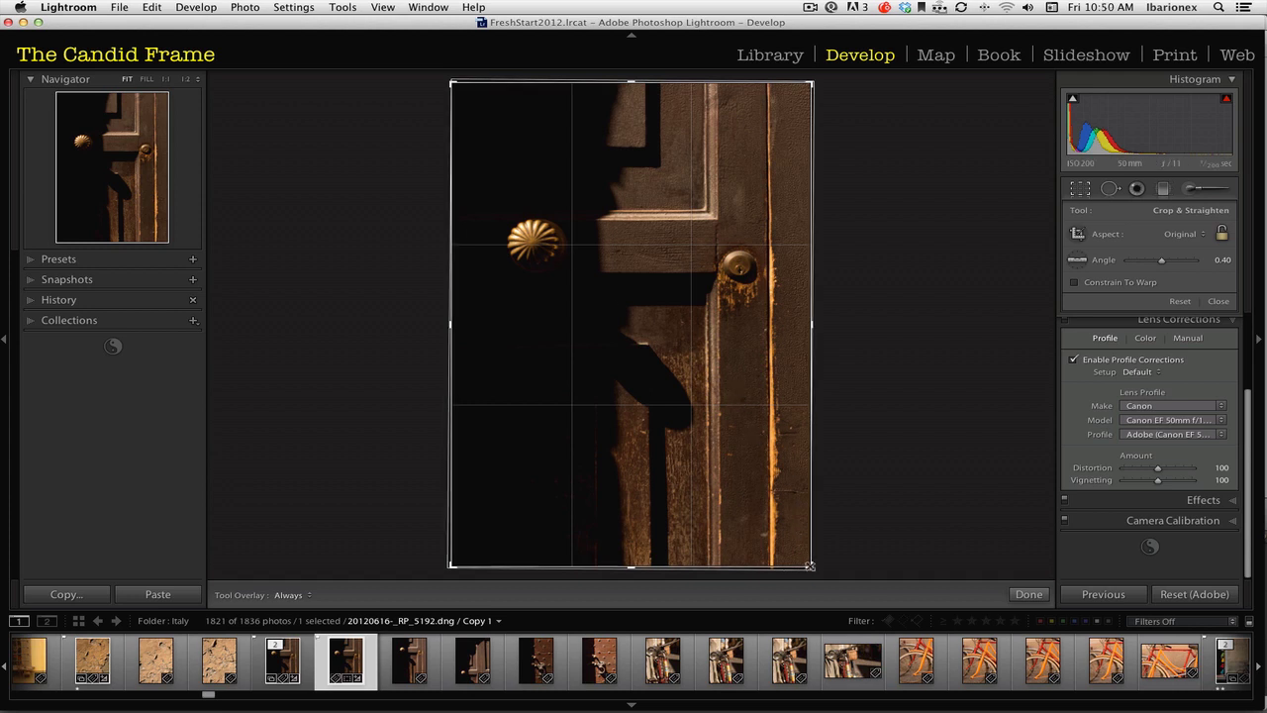
Tighten the crop around the brass knob, then stretch it to the photo's full height.
drag(808, 563, 804, 562)
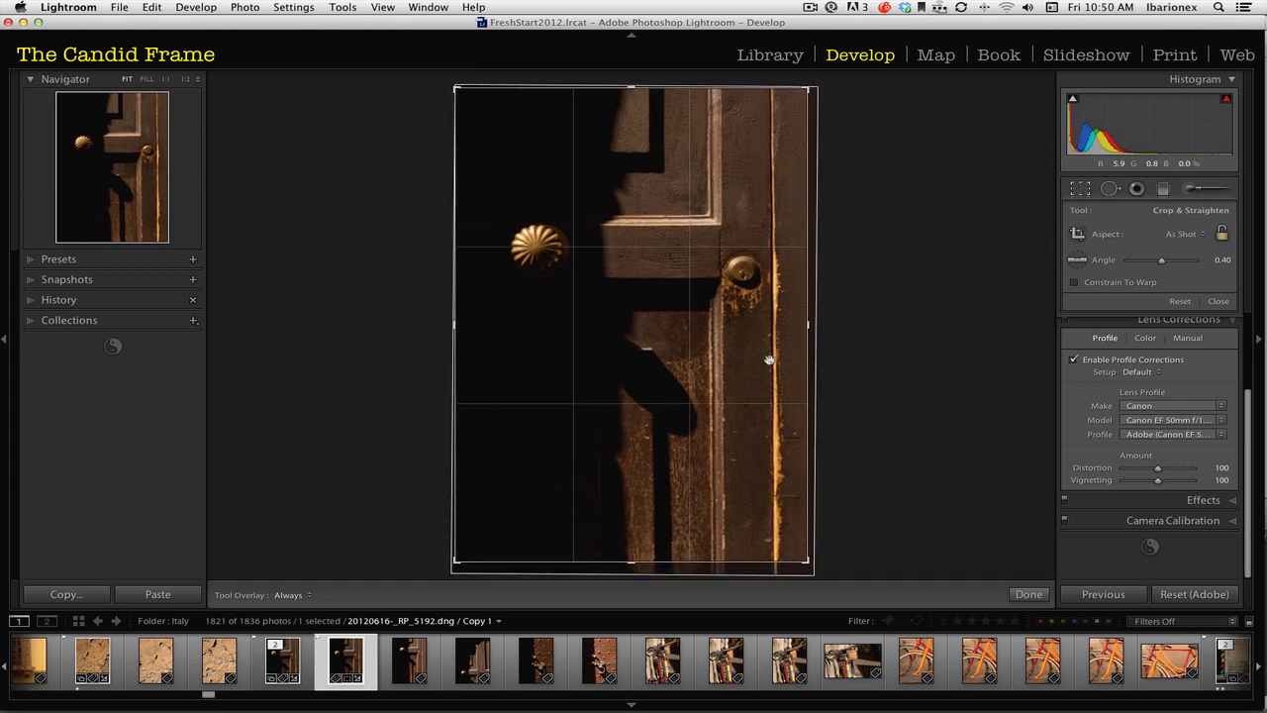
drag(806, 90, 792, 100)
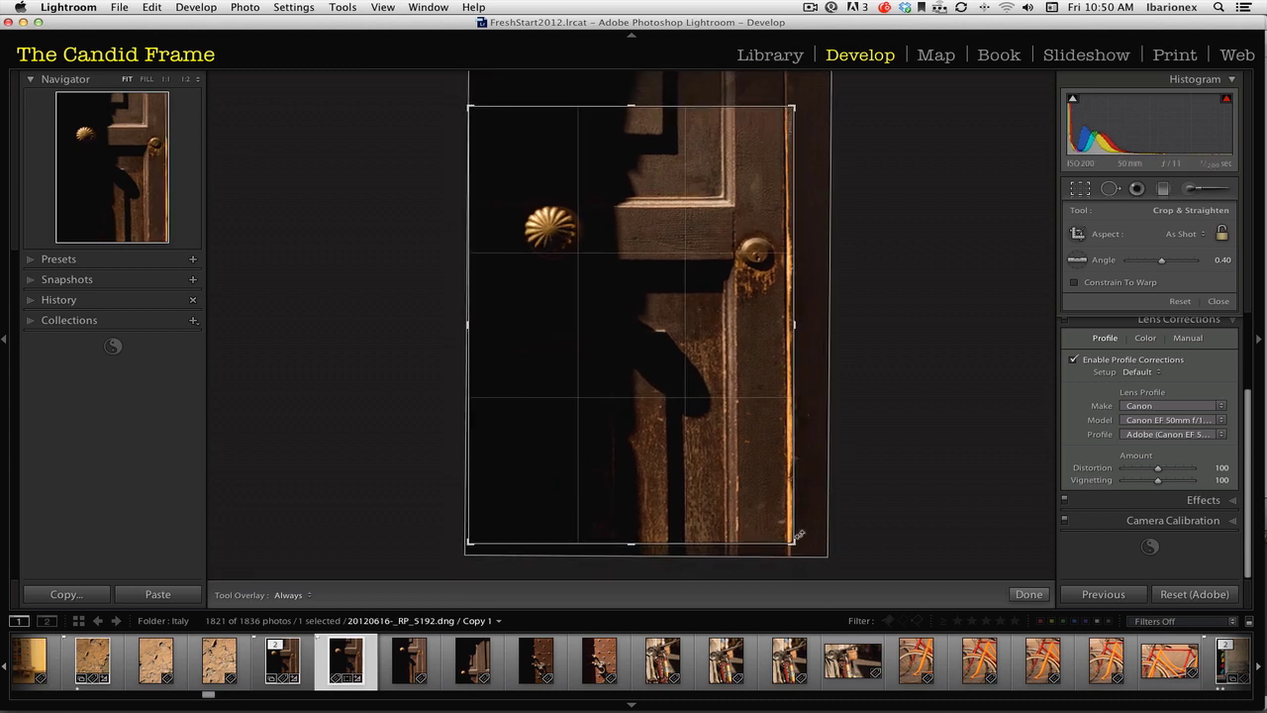
drag(795, 544, 762, 520)
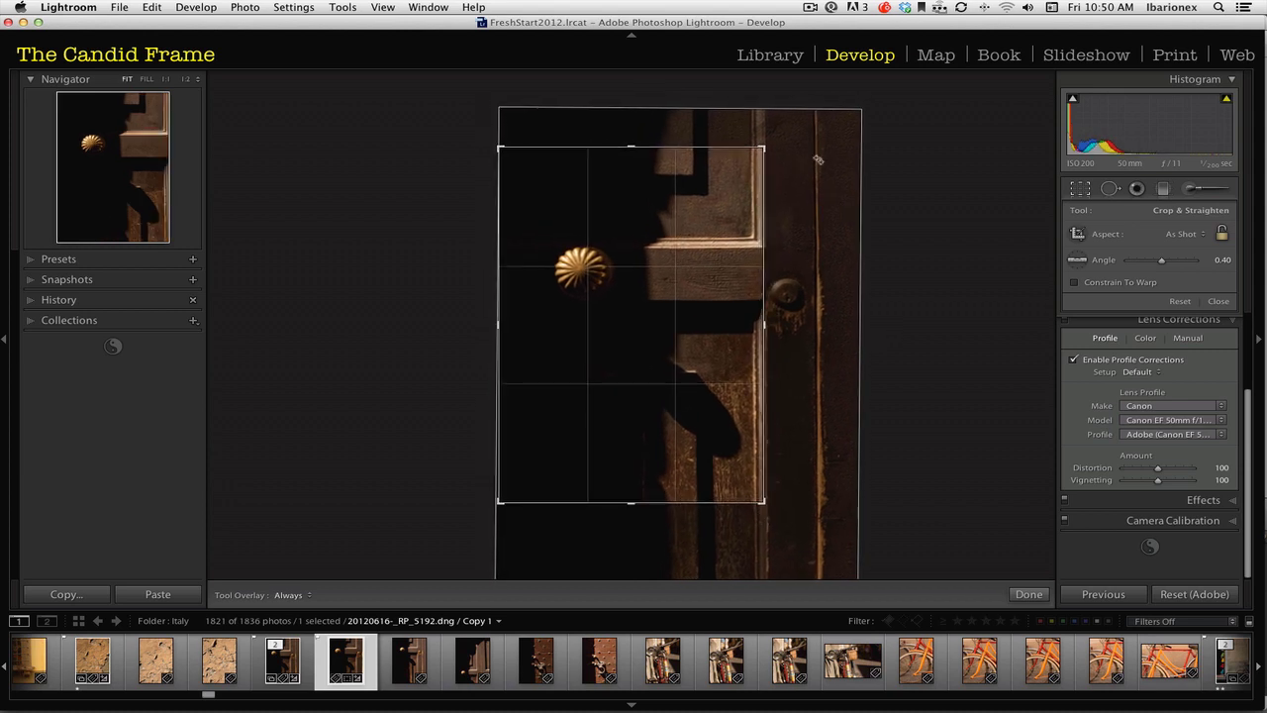
drag(772, 145, 764, 145)
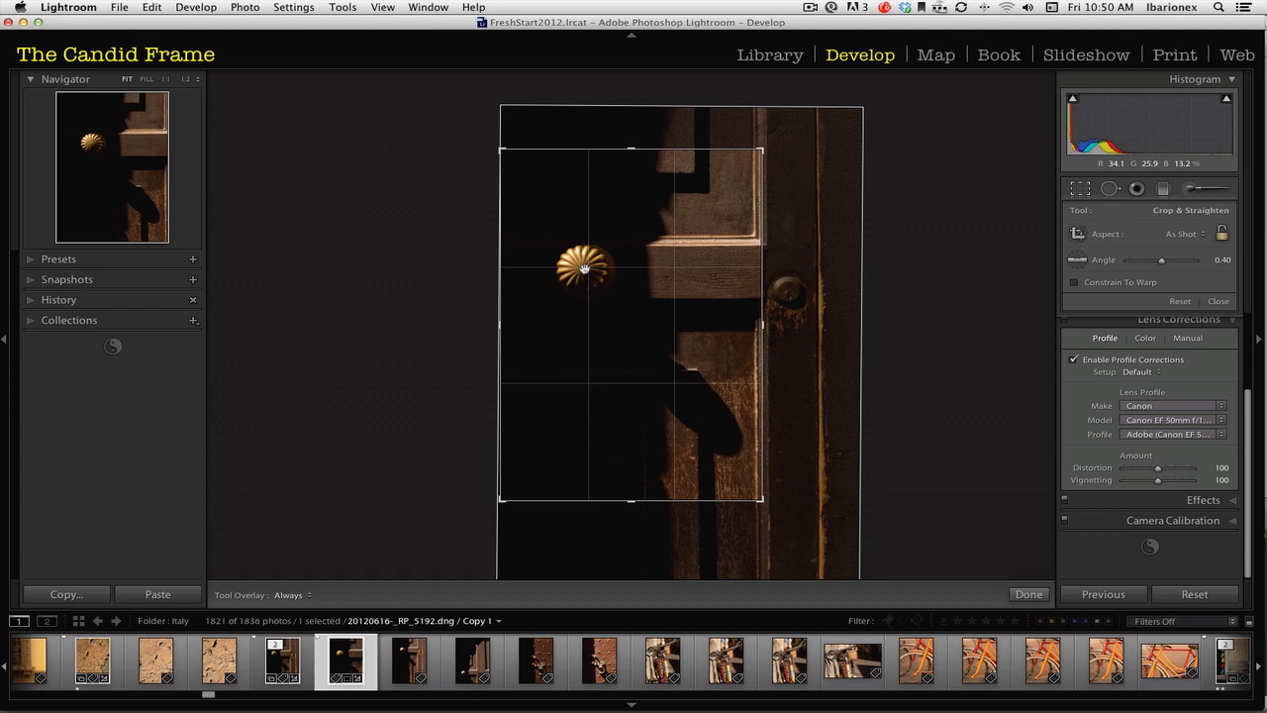
drag(500, 149, 500, 110)
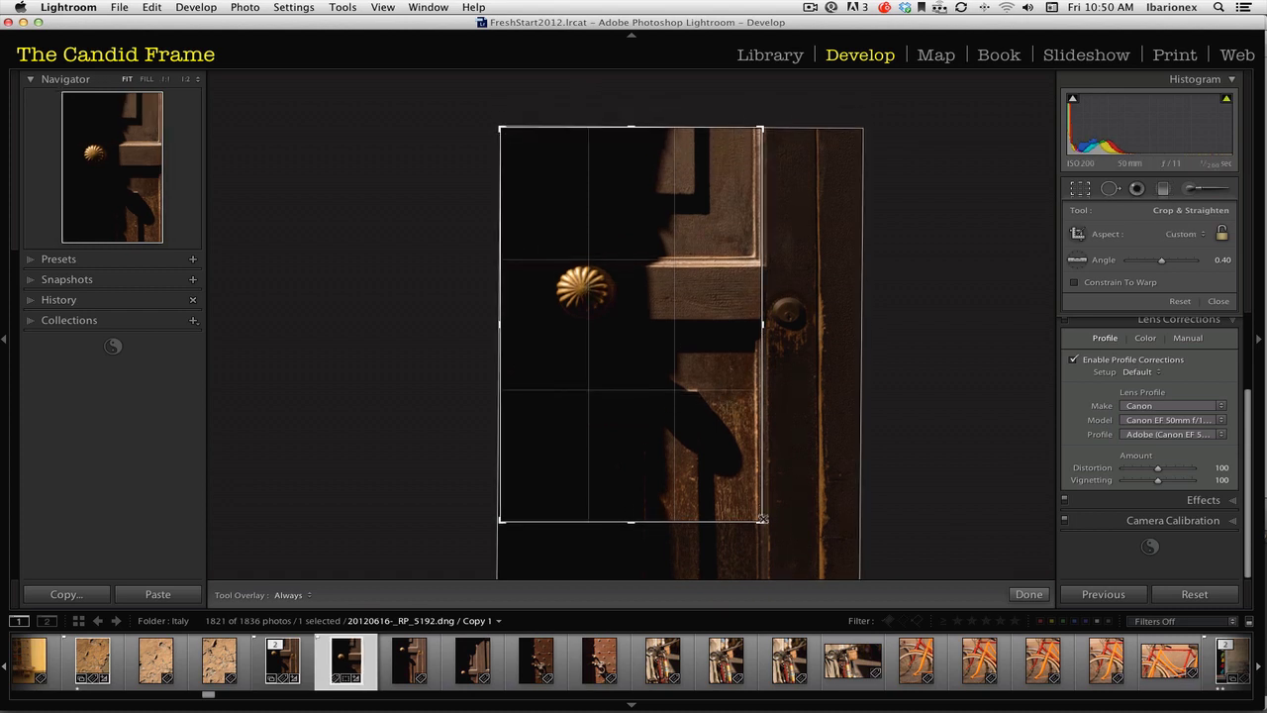
drag(761, 518, 842, 577)
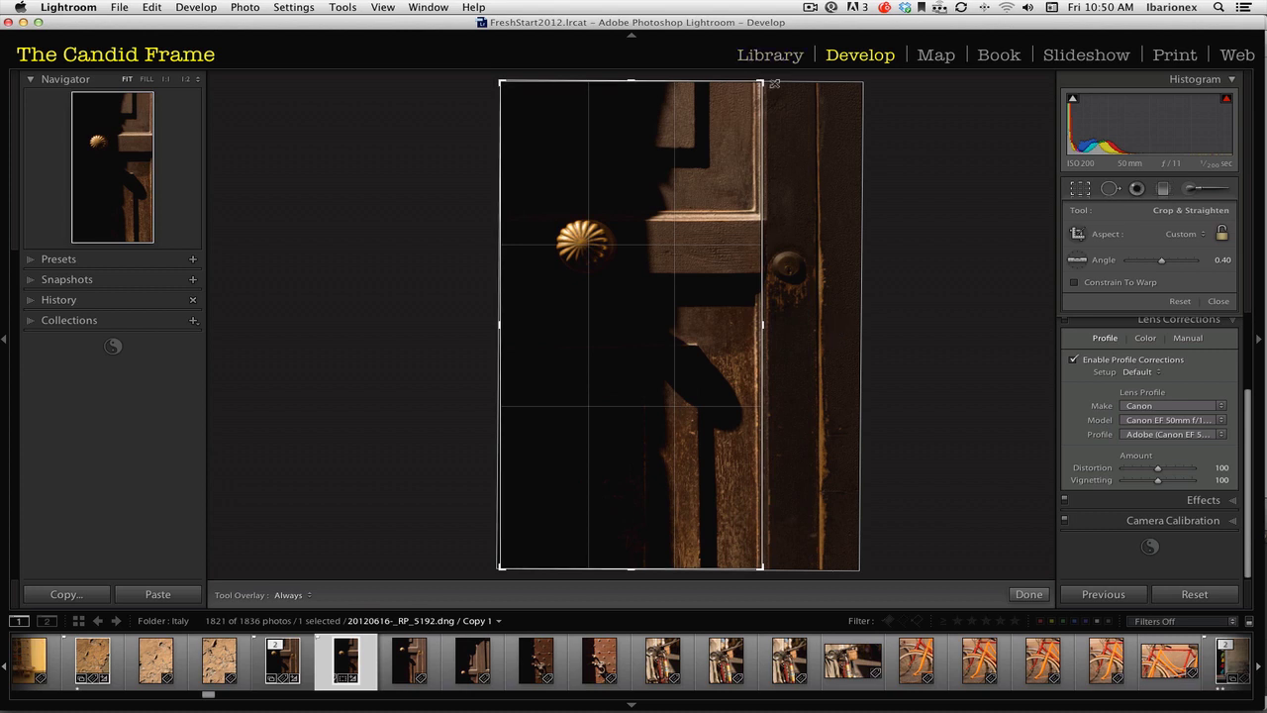
Reset the crop to the whole photo and set the straightening angle to 0.50°.
drag(774, 83, 825, 85)
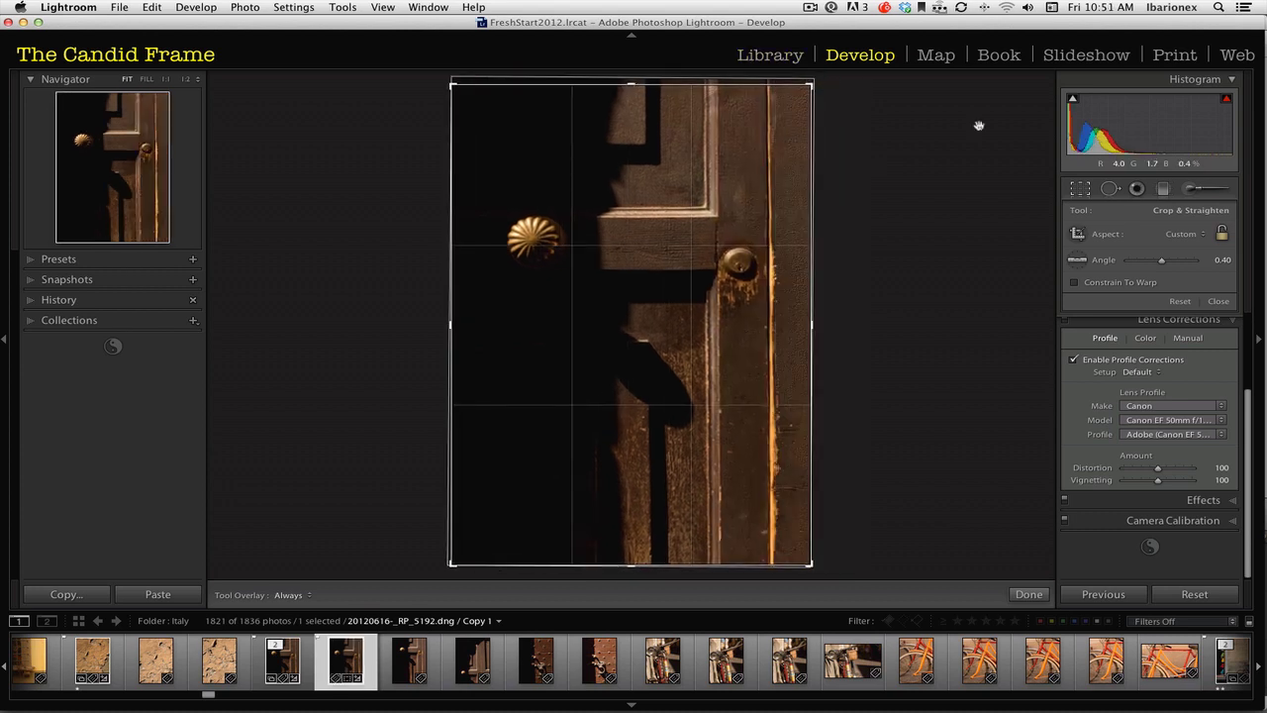
click(1178, 302)
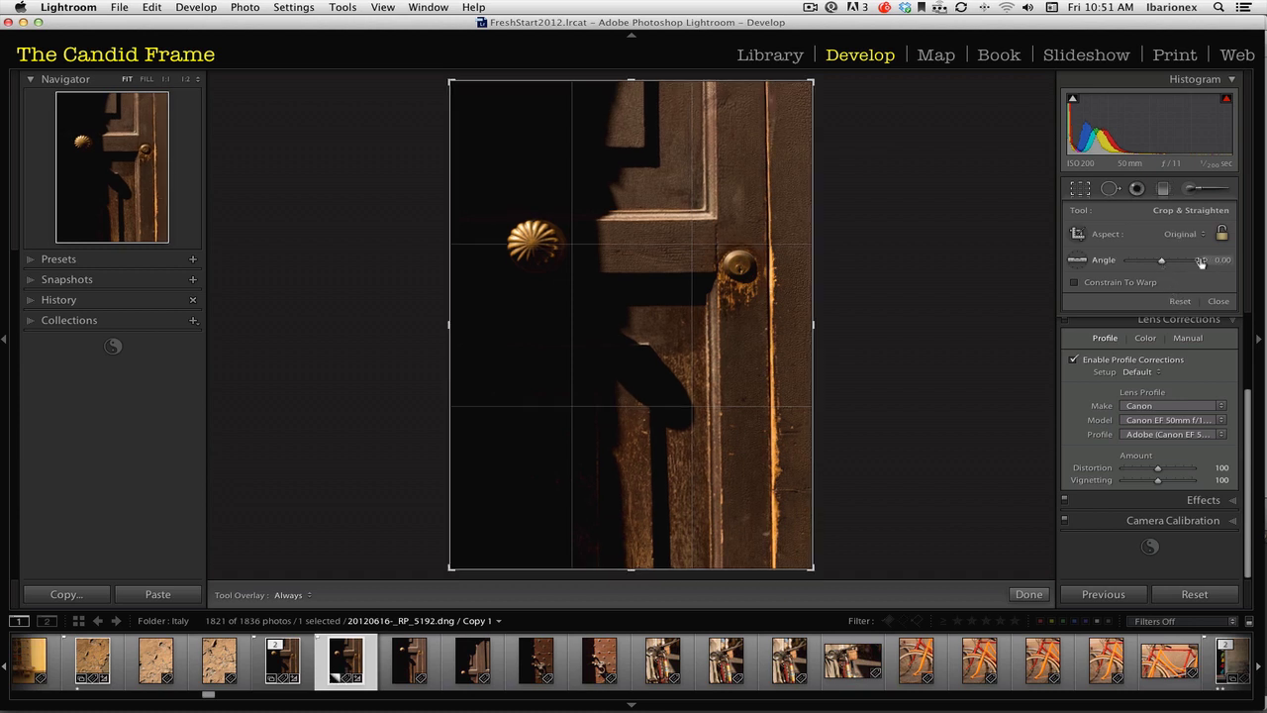
drag(1213, 264, 1214, 264)
text(0.5)
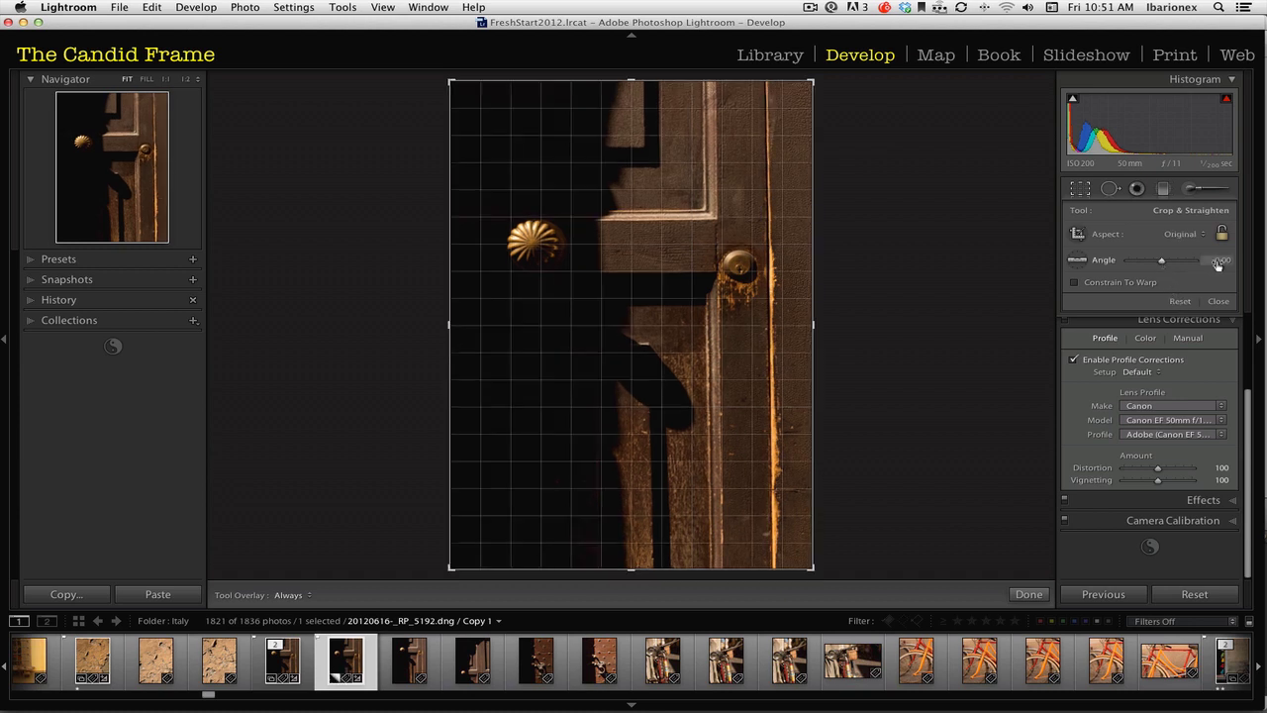
key(Return)
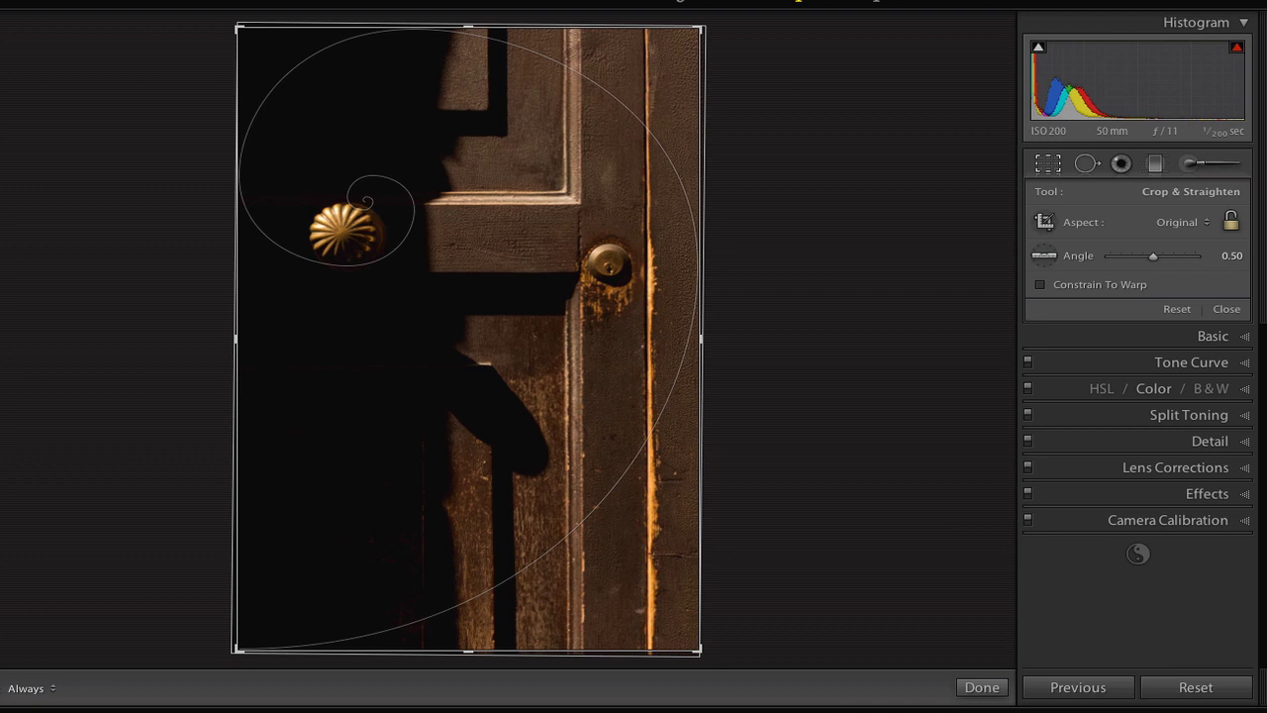
Tighten the crop toward the brass knob and apply it.
key(shift)
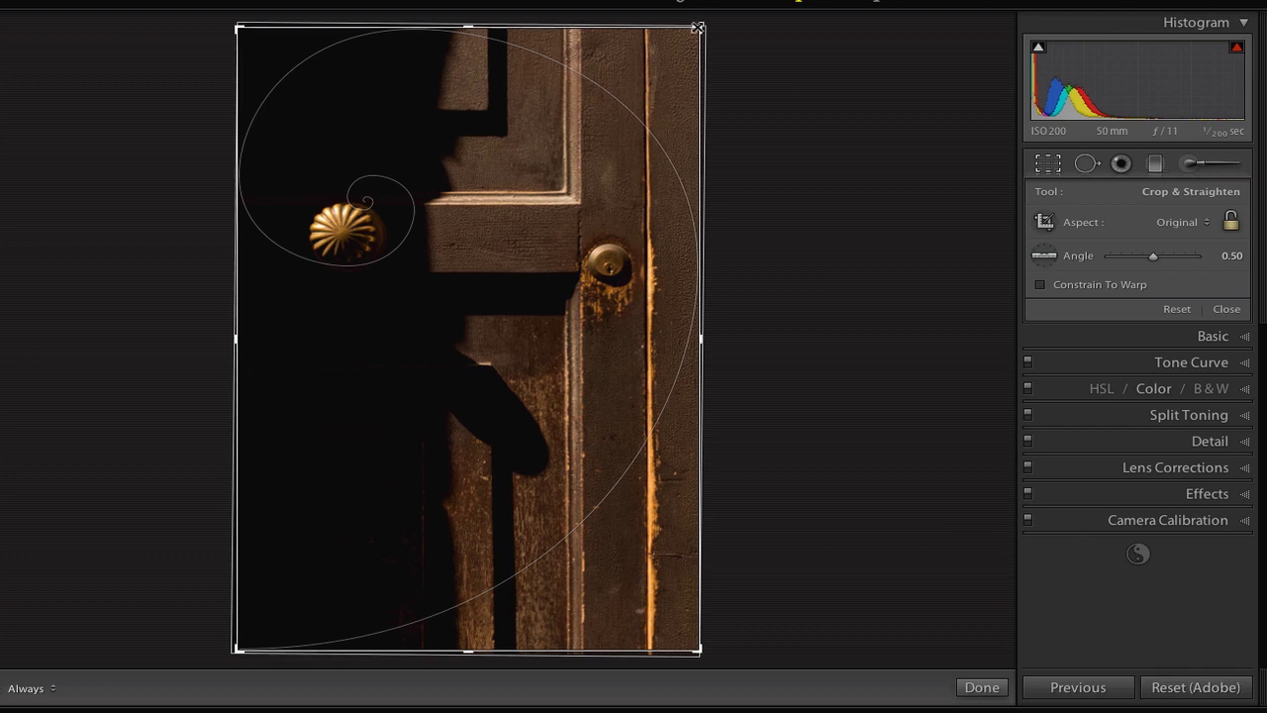
drag(698, 28, 678, 38)
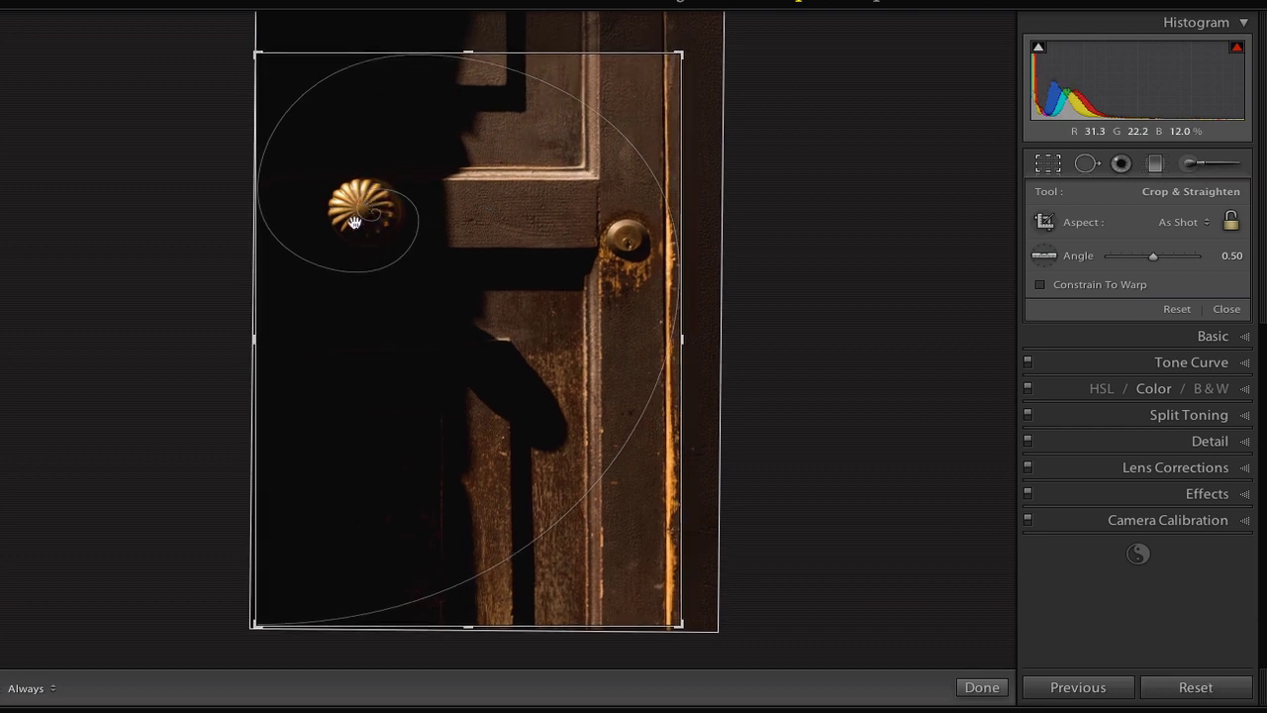
key(alt)
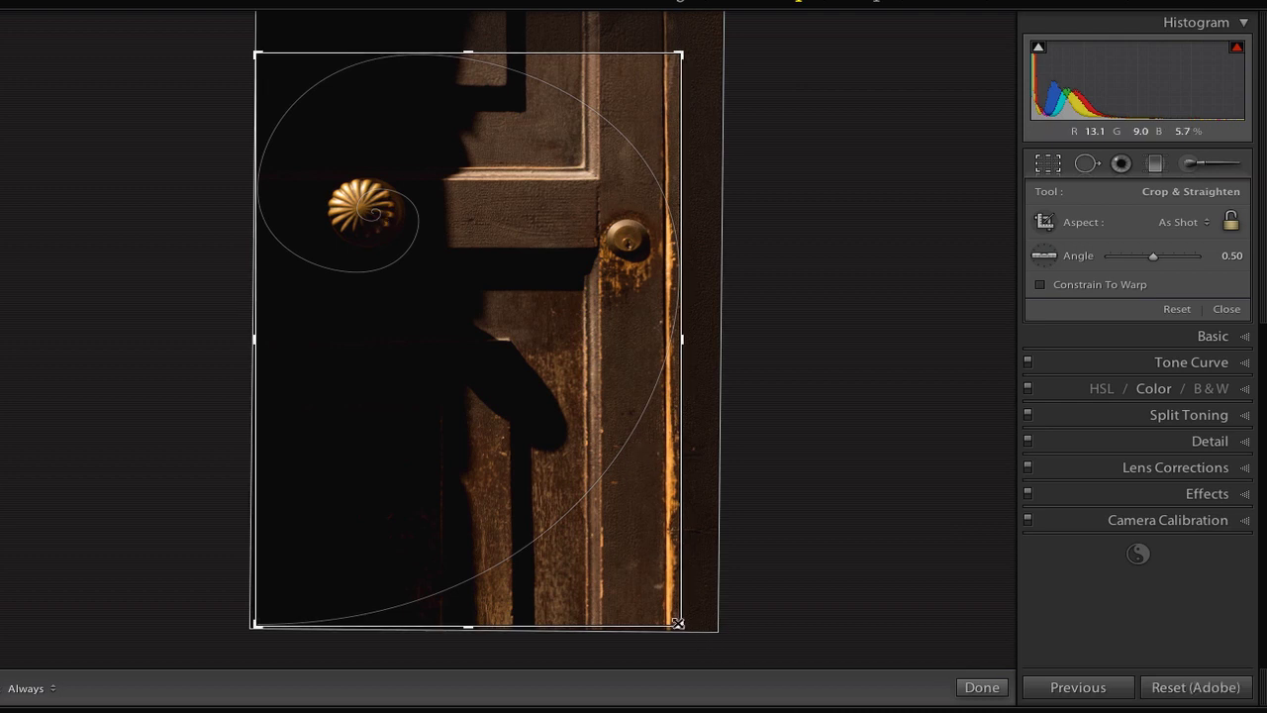
double_click(671, 613)
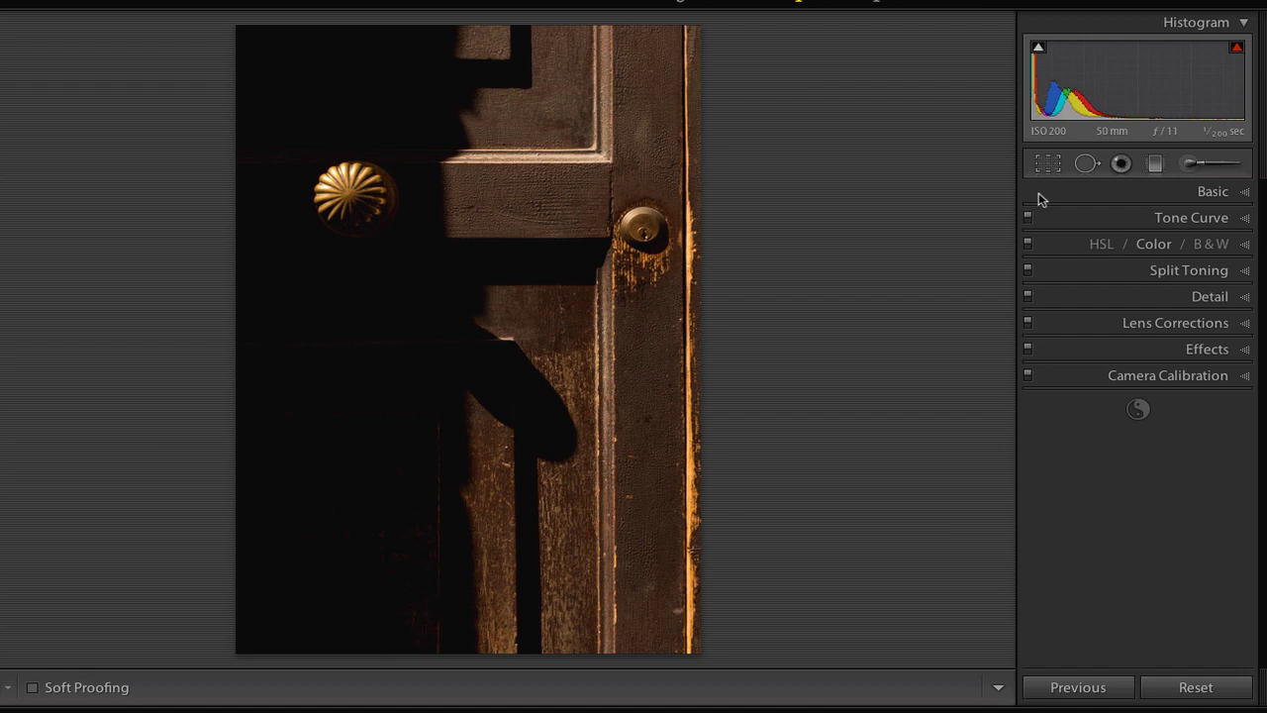
Reopen the crop, shrink it proportionally from the bottom-right corner, and commit it.
click(1049, 165)
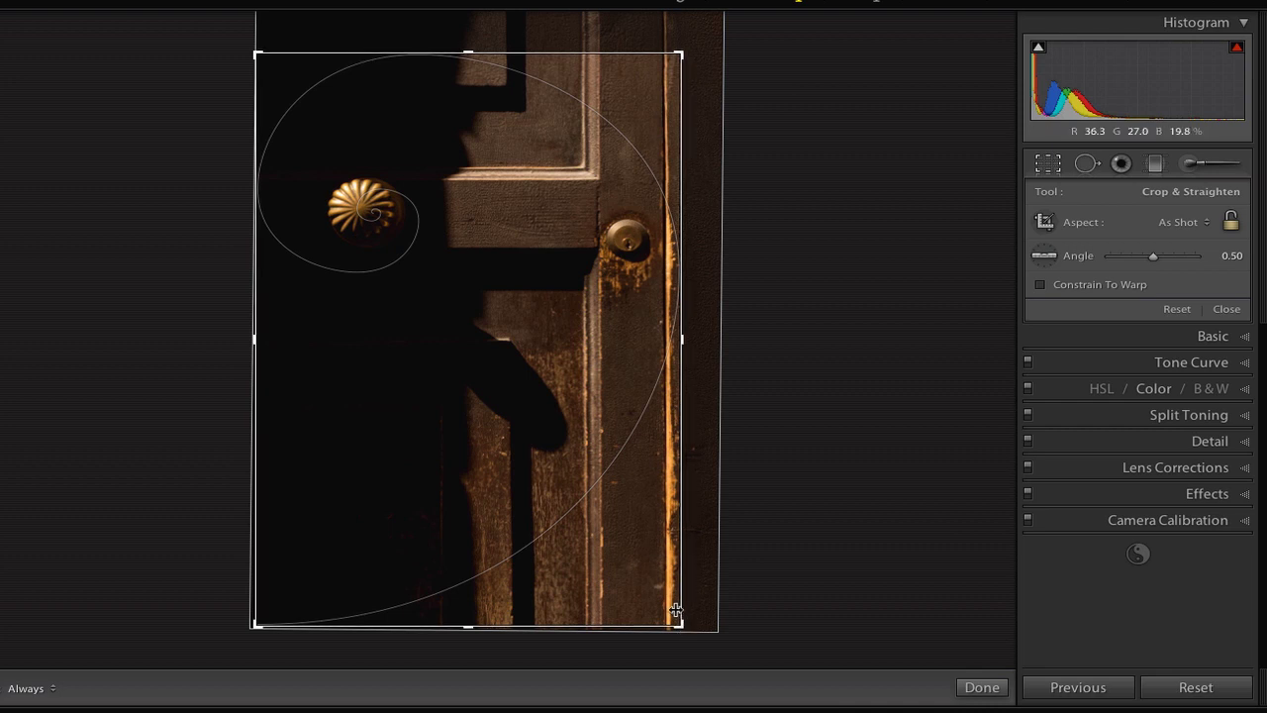
key(shift)
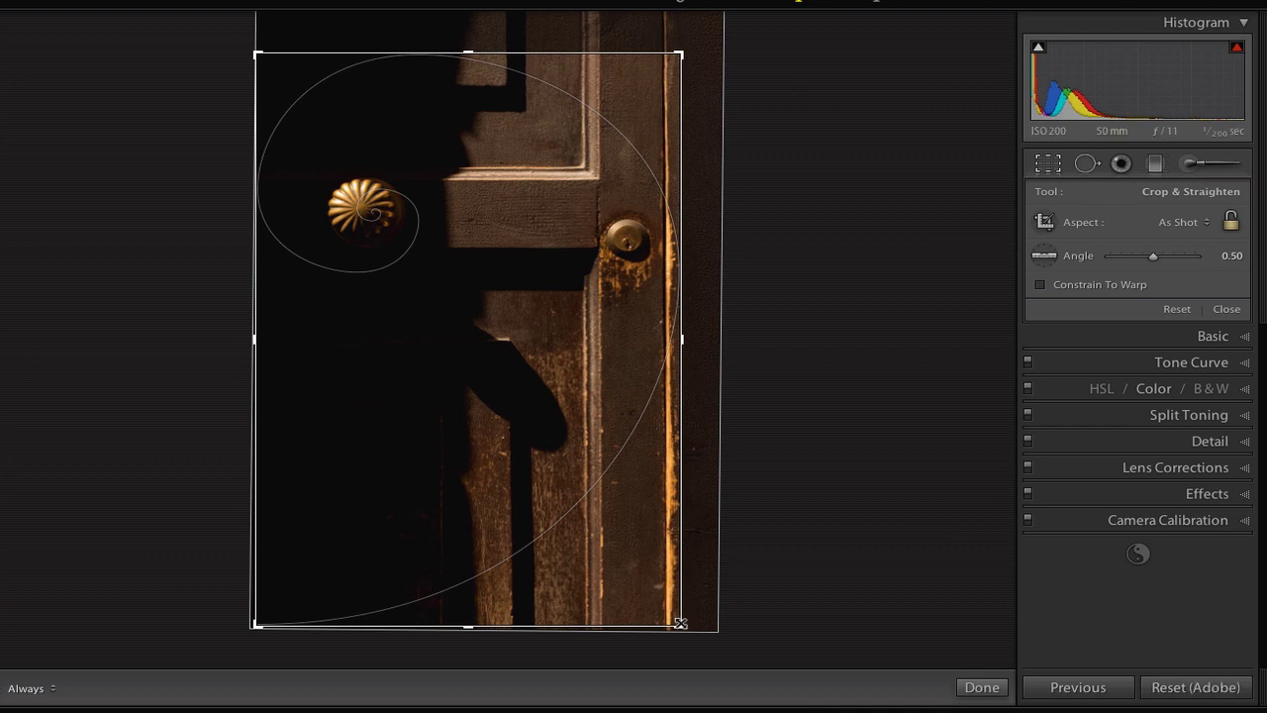
drag(681, 624, 672, 618)
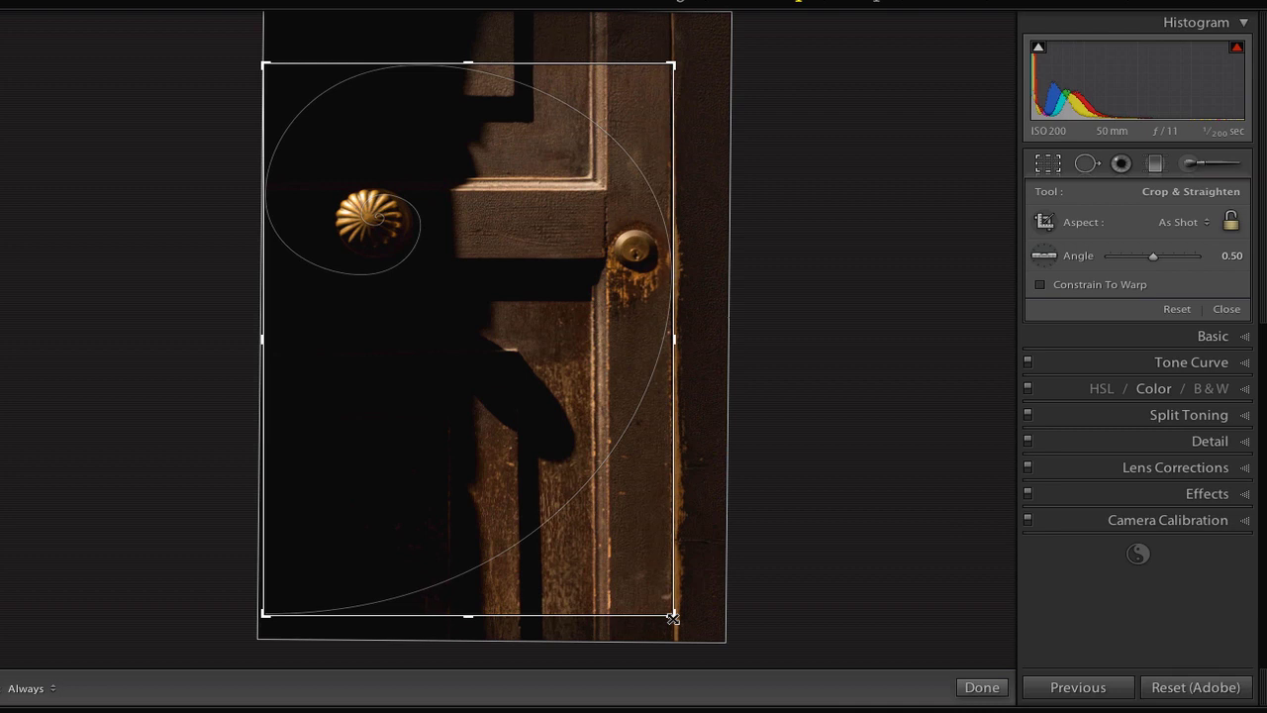
drag(672, 618, 672, 616)
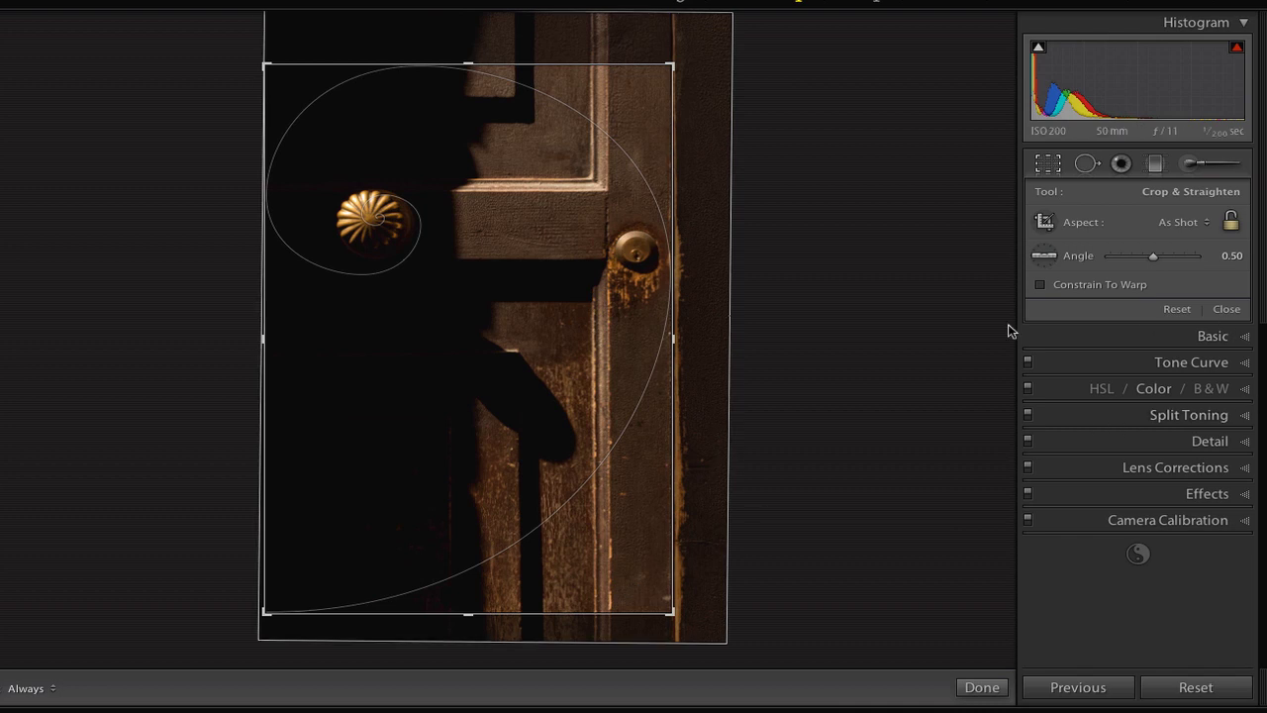
key(Return)
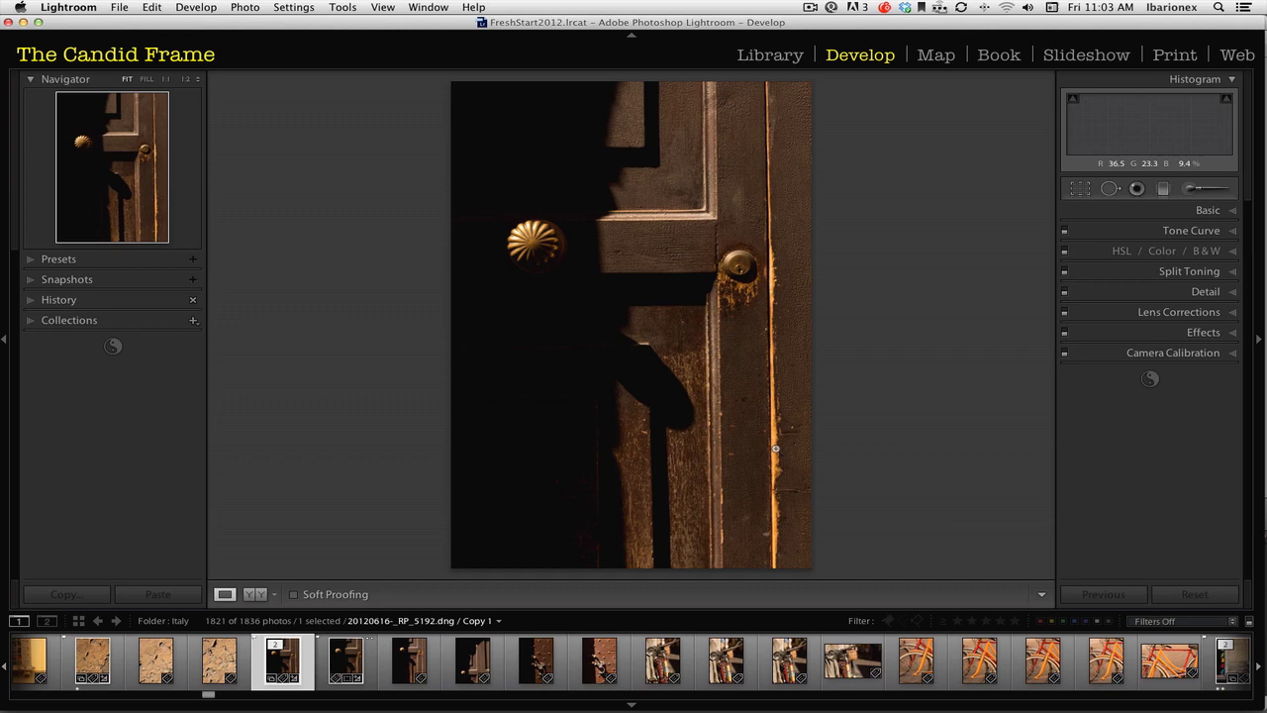
Show the cropped copy beside the original in Compare view, with panels hidden and lights dimmed.
key(d)
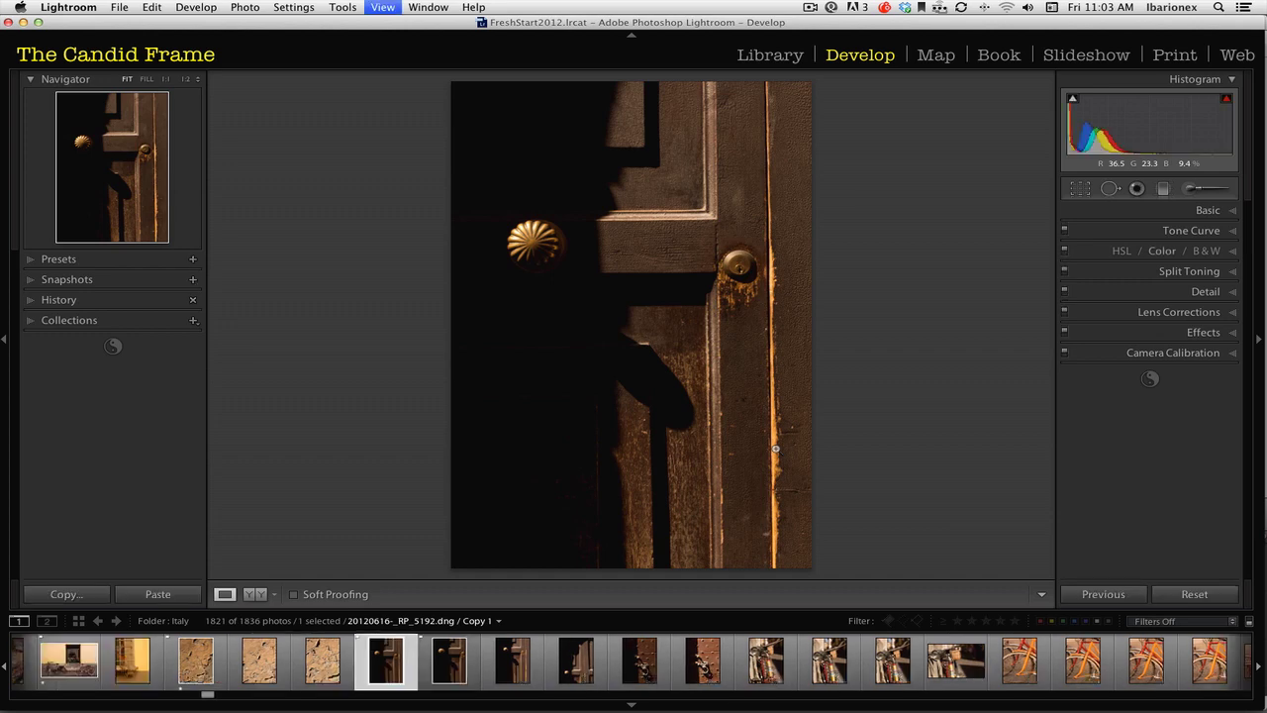
key(c)
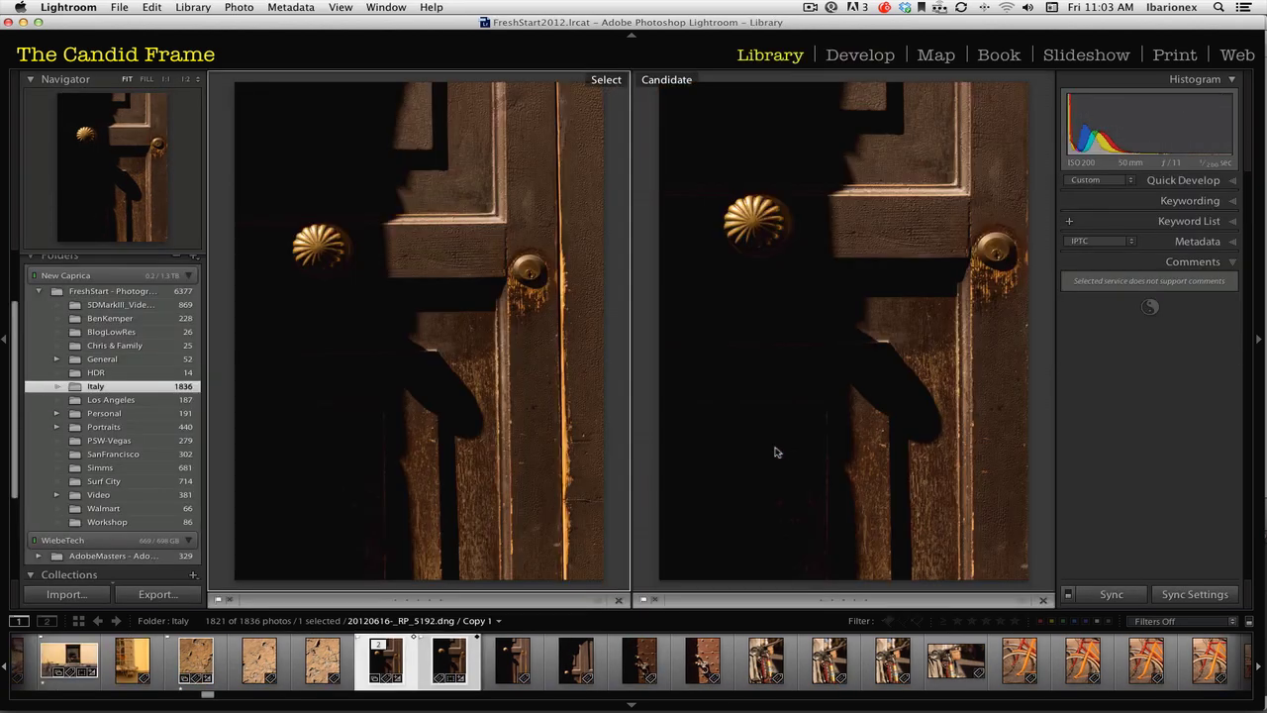
click(462, 408)
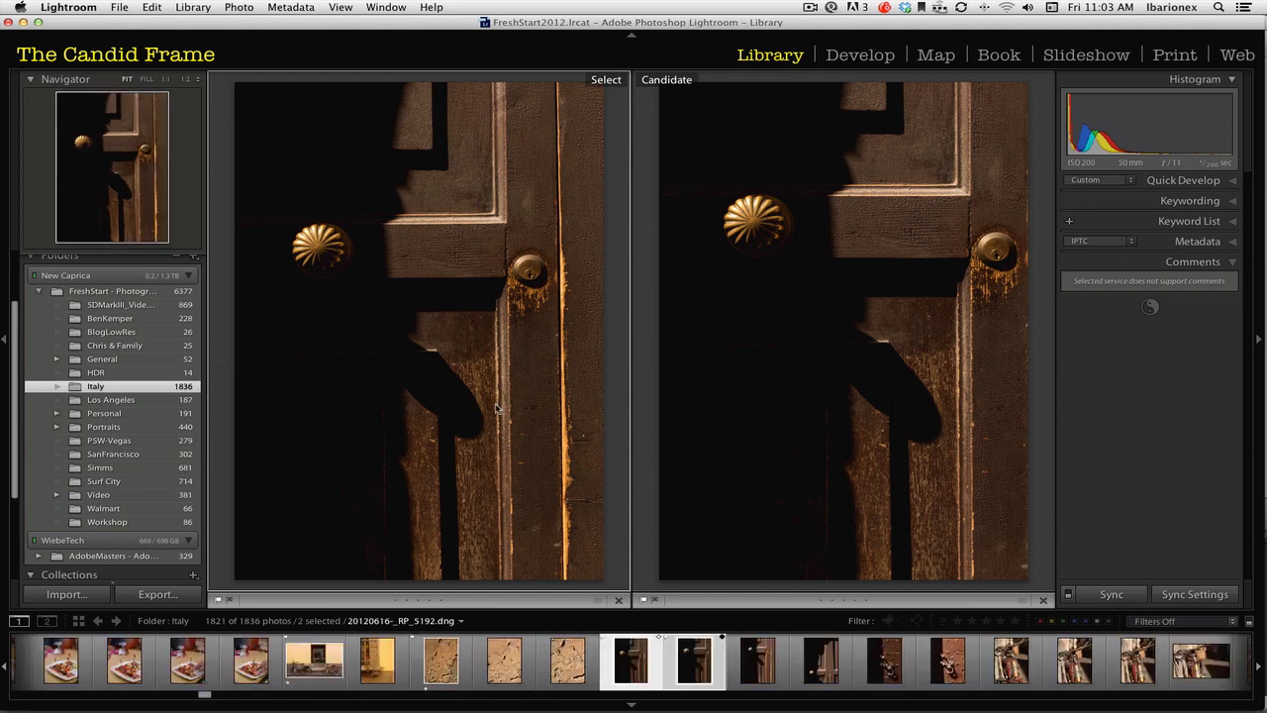
key(Tab)
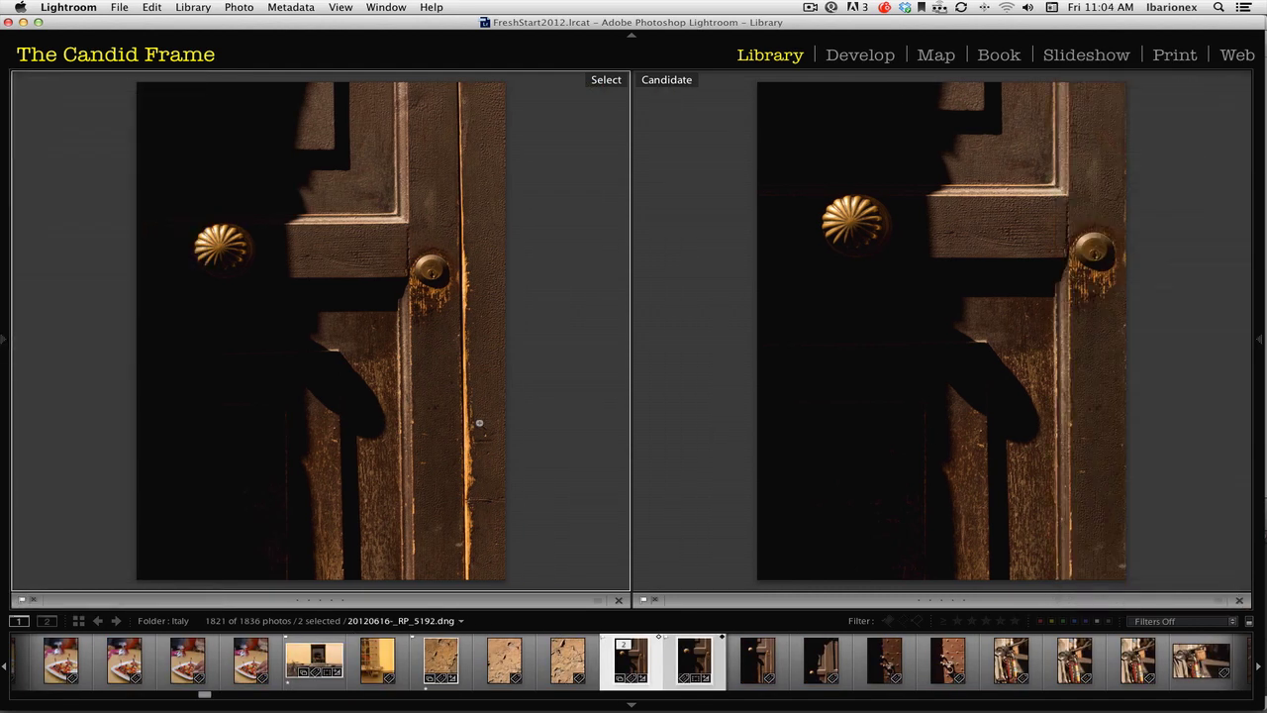
key(l)
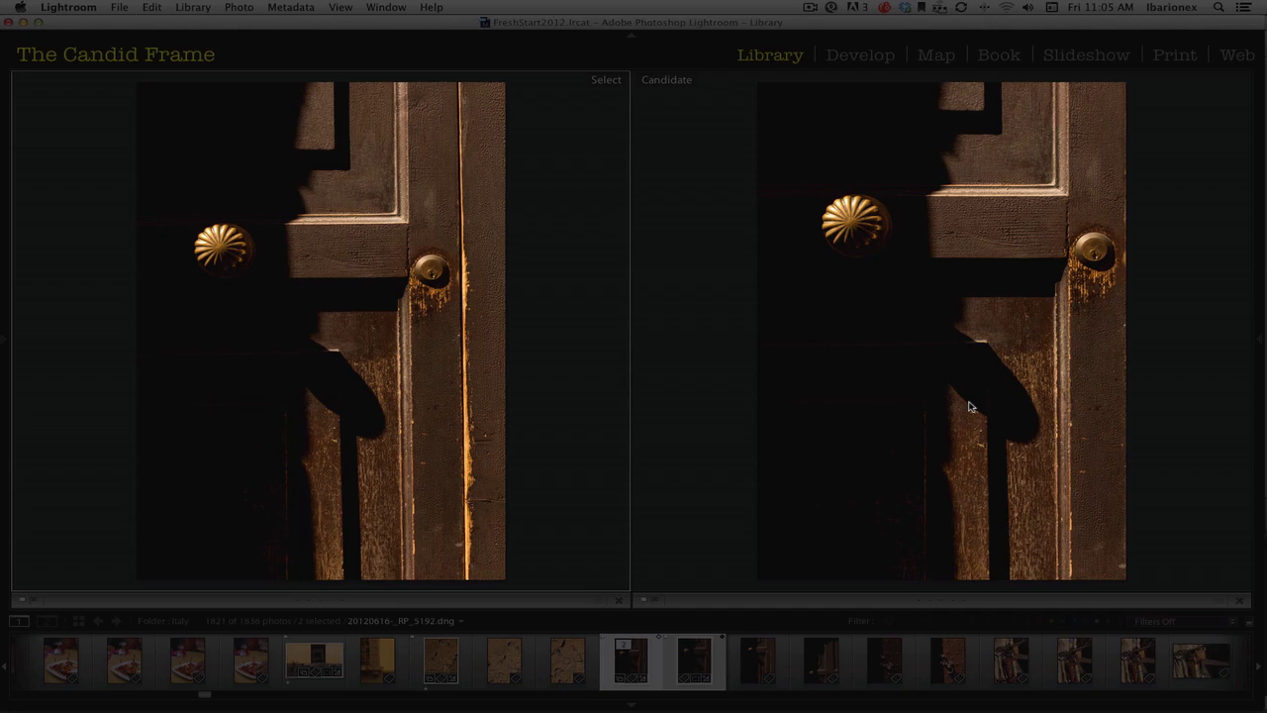
Select the Copy 1 door thumbnail in Grid view and open it in Develop.
key(g)
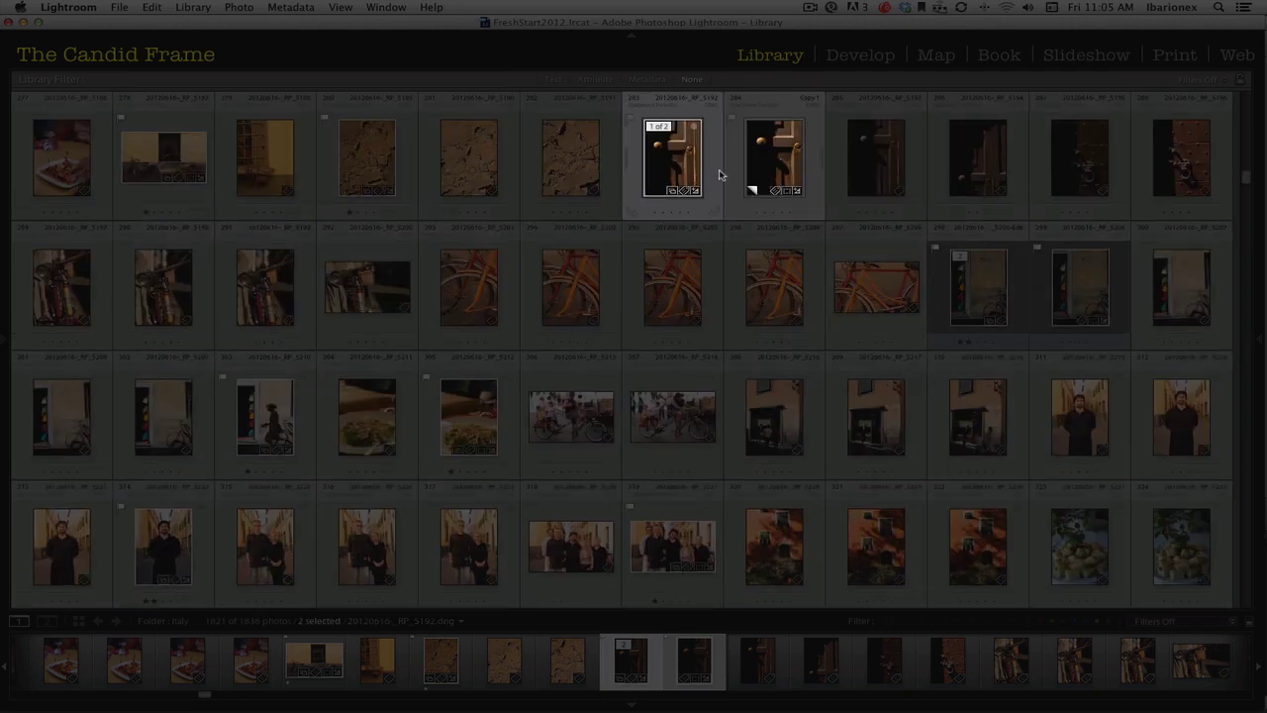
click(778, 175)
key(d)
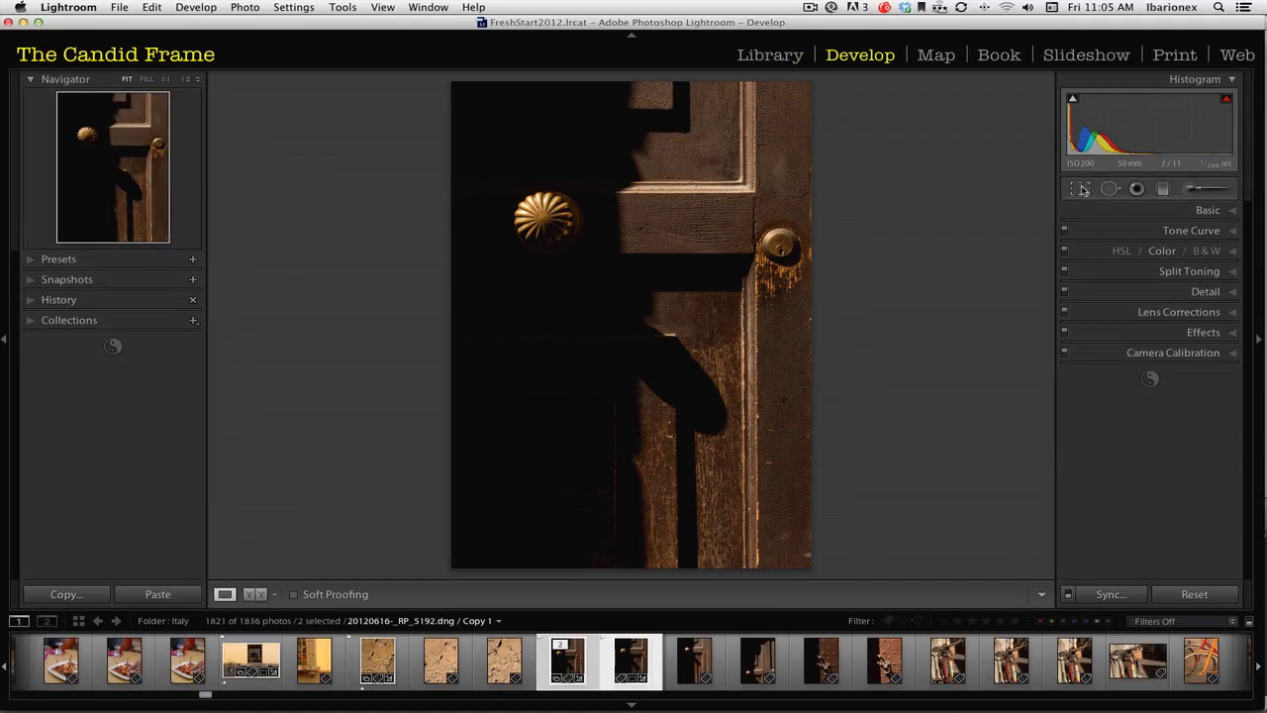
Reopen the copy's crop and cycle the overlay through Grid and Thirds to Diagonal.
click(1081, 189)
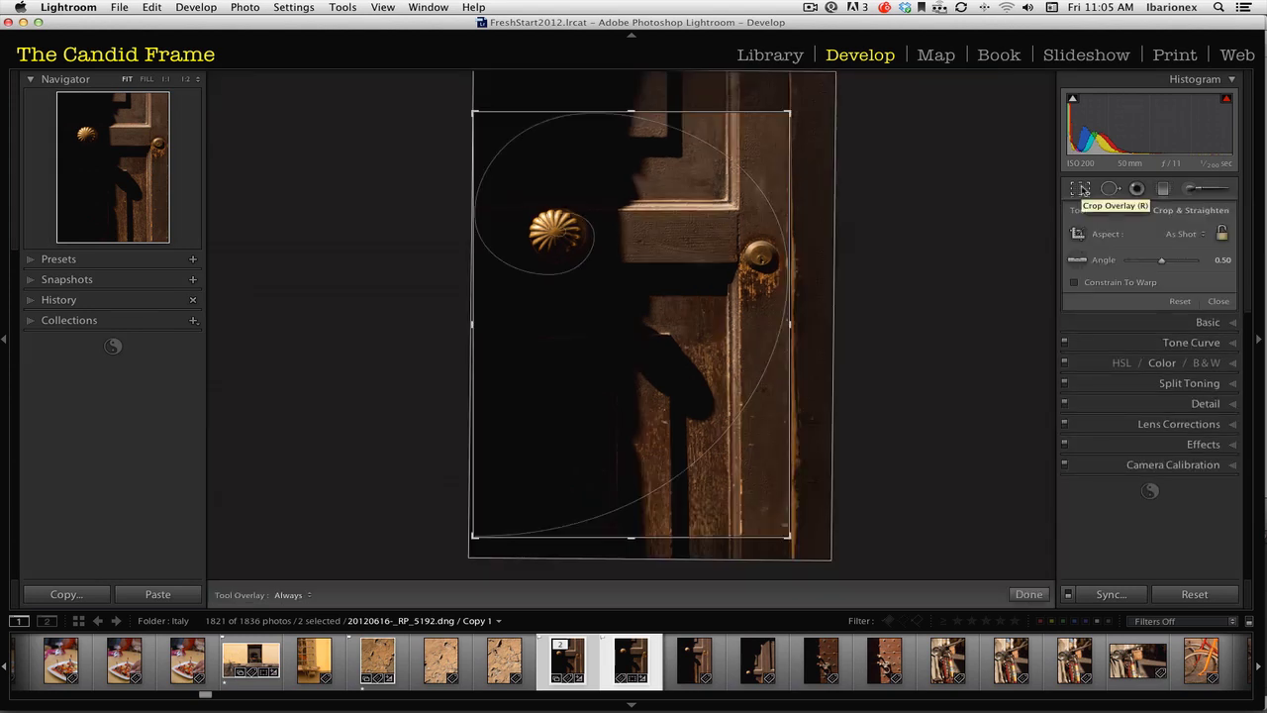
key(o)
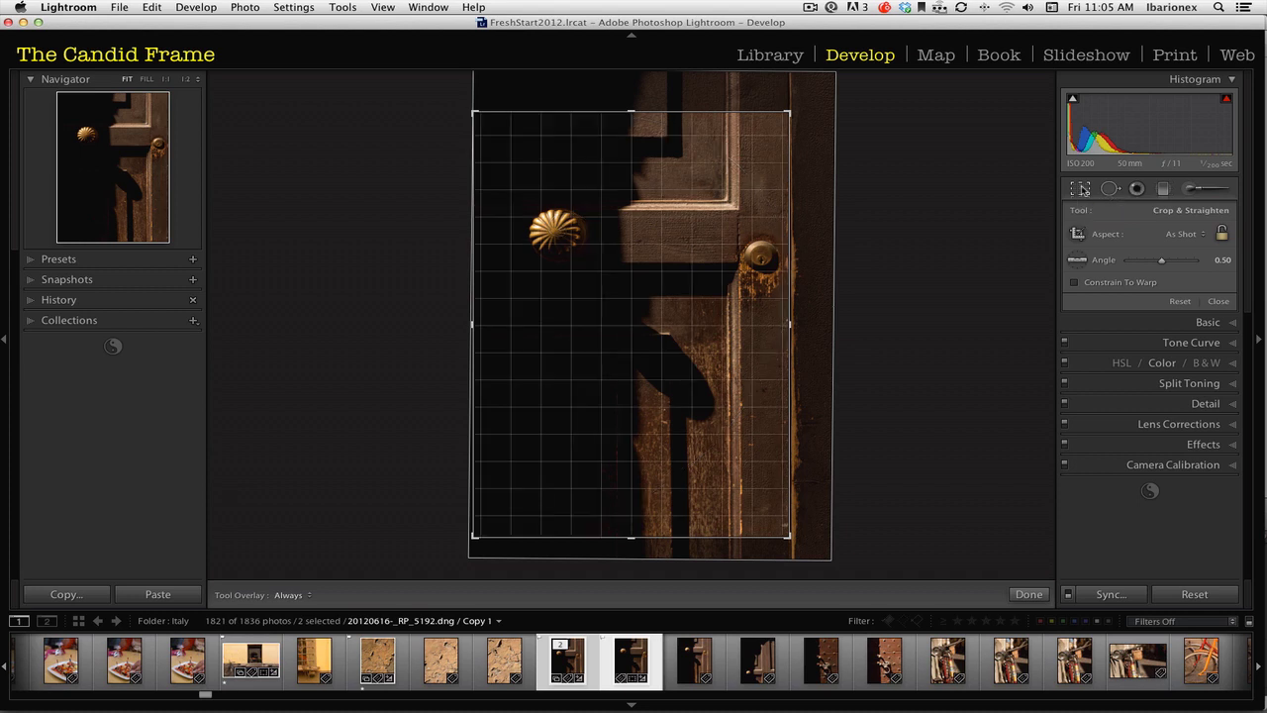
key(o)
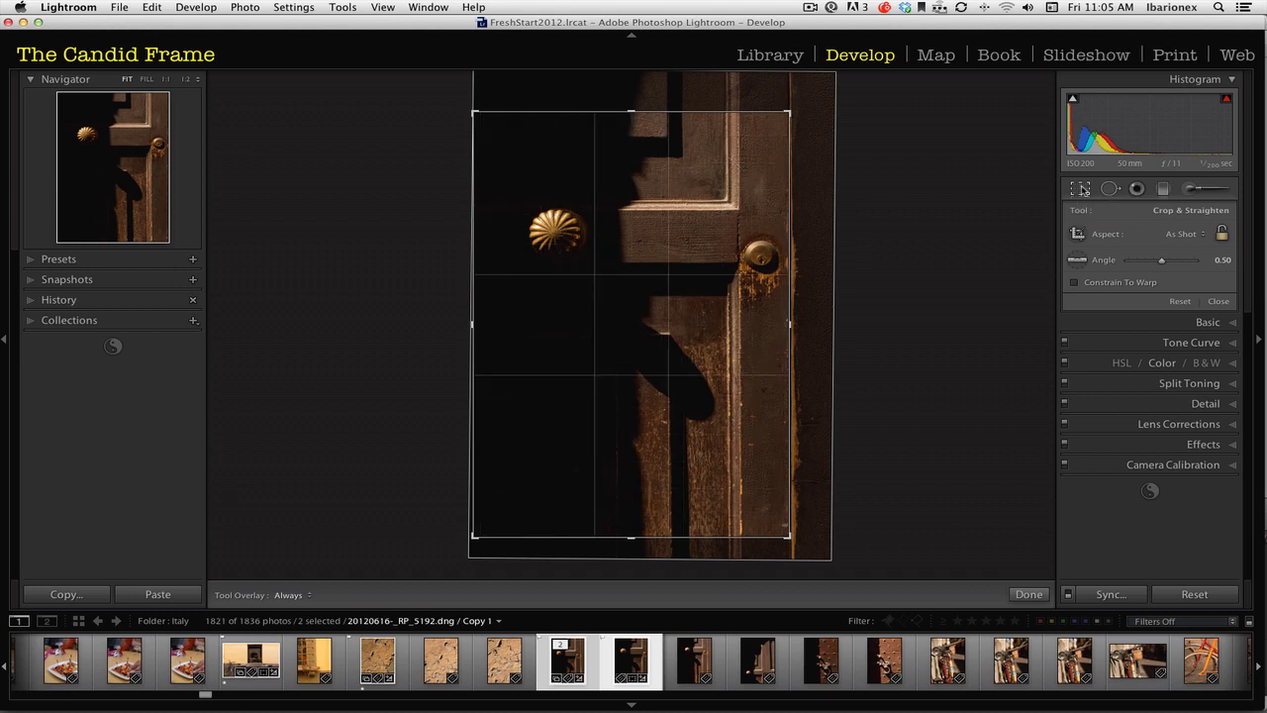
key(o)
key(o)
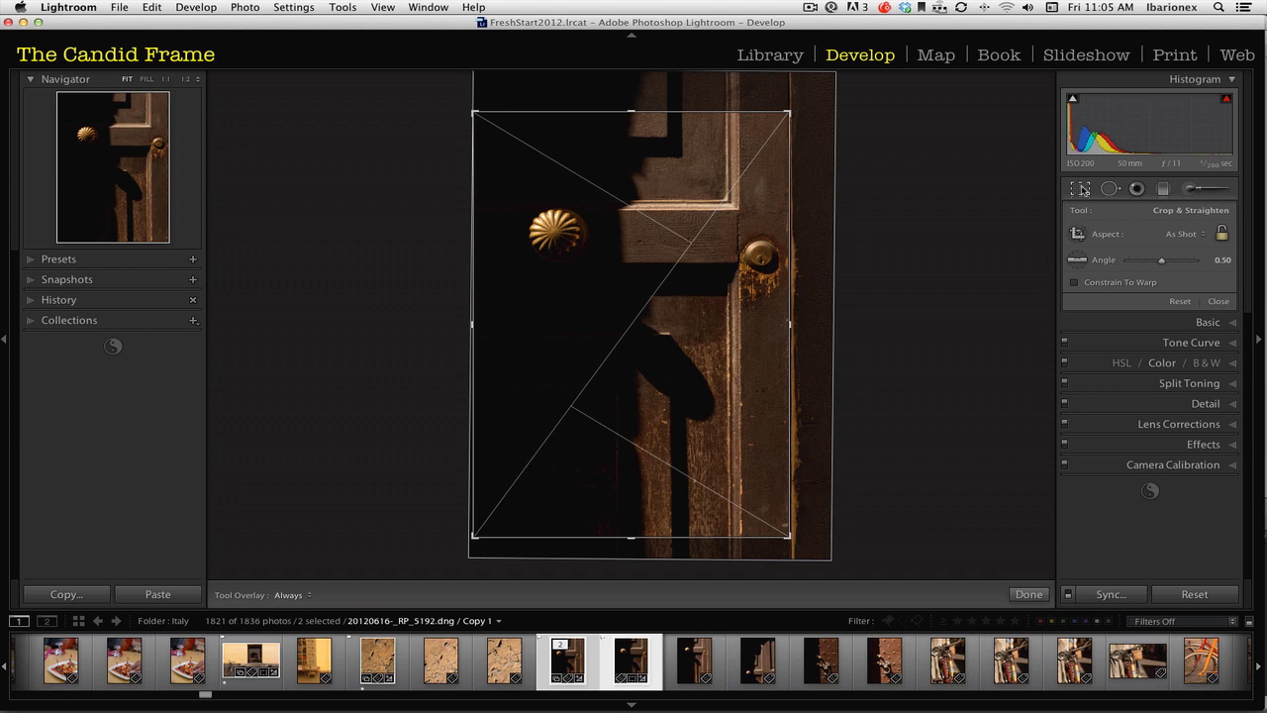